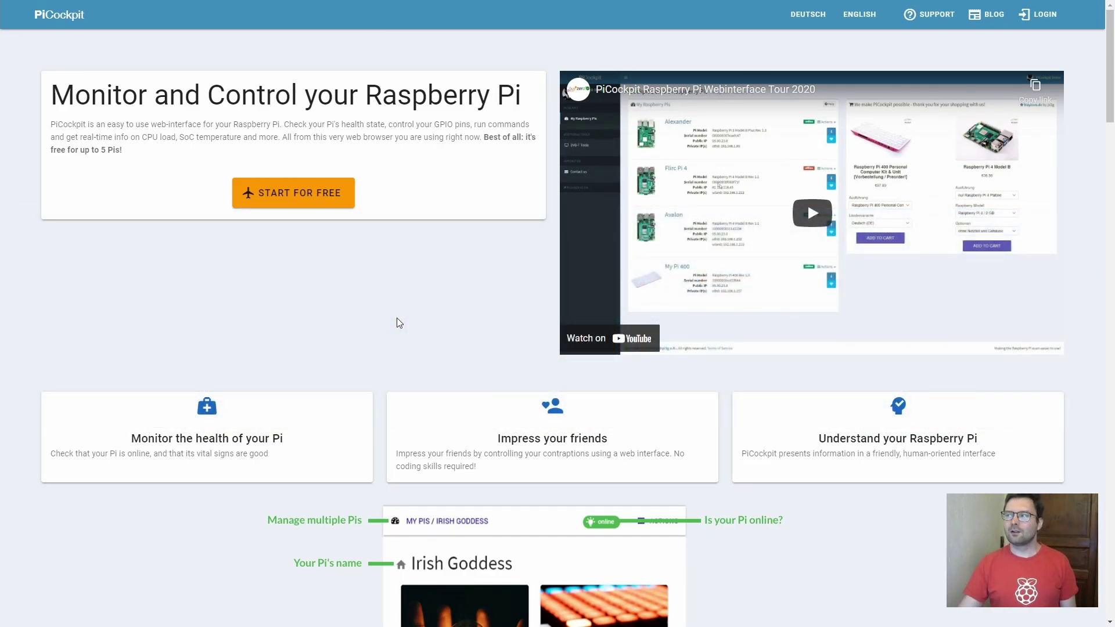
Go to the PiCockpit login page from the landing page's LOGIN link.
{"action": "left_click", "coordinate": [1039, 14]}
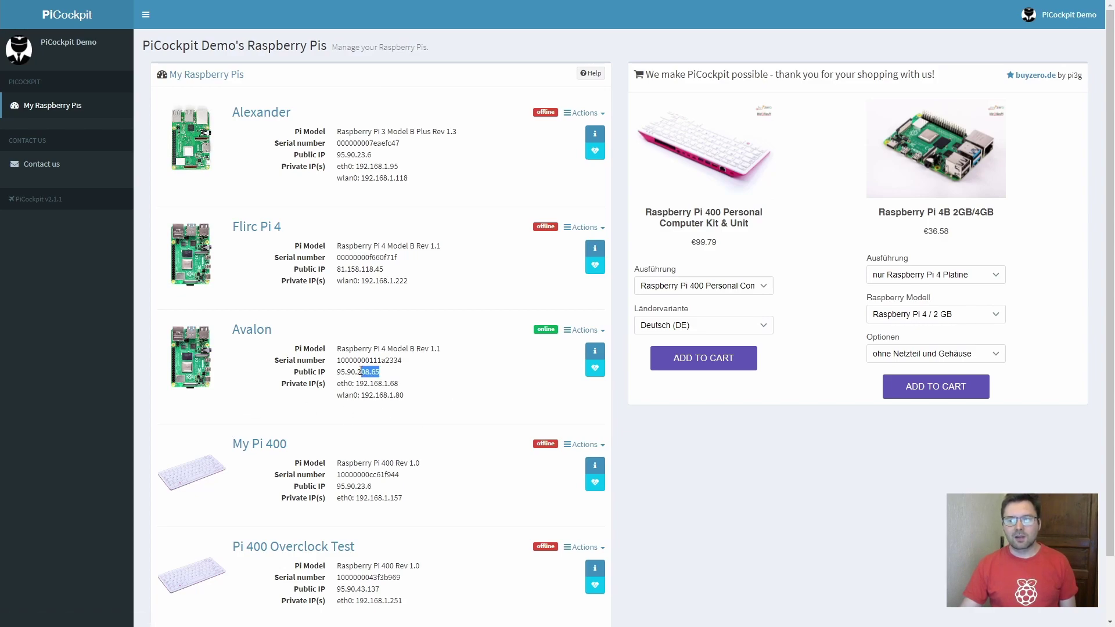
Highlight Avalon's public IP, then its private eth0 and wlan0 addresses.
{"action": "left_click_drag", "start_coordinate": [398, 375], "coordinate": [325, 370]}
{"action": "left_click", "coordinate": [400, 372]}
{"action": "left_click_drag", "start_coordinate": [404, 401], "coordinate": [337, 379]}
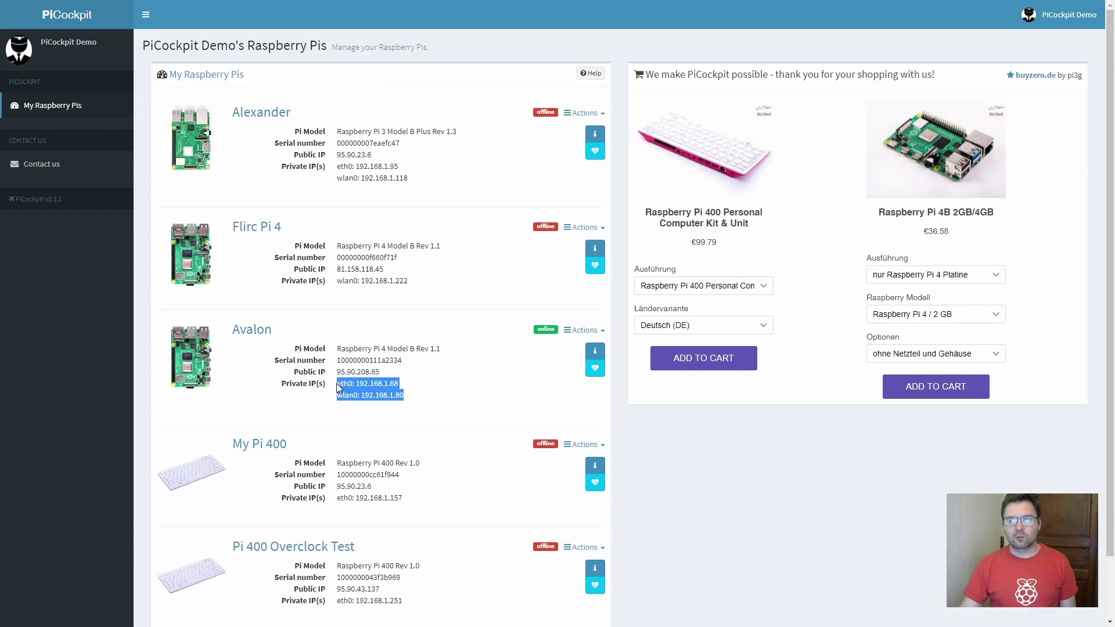
{"action": "left_click", "coordinate": [406, 365]}
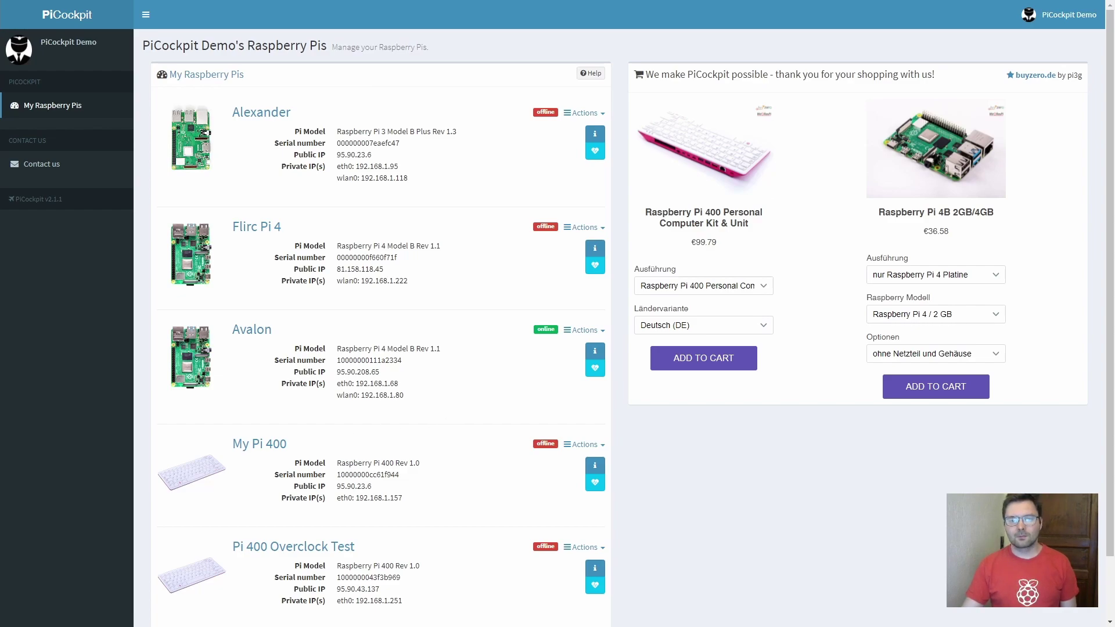
Show Avalon's live health stats, highlight its SoC temperature, and open PiStats.
{"action": "left_click", "coordinate": [593, 370]}
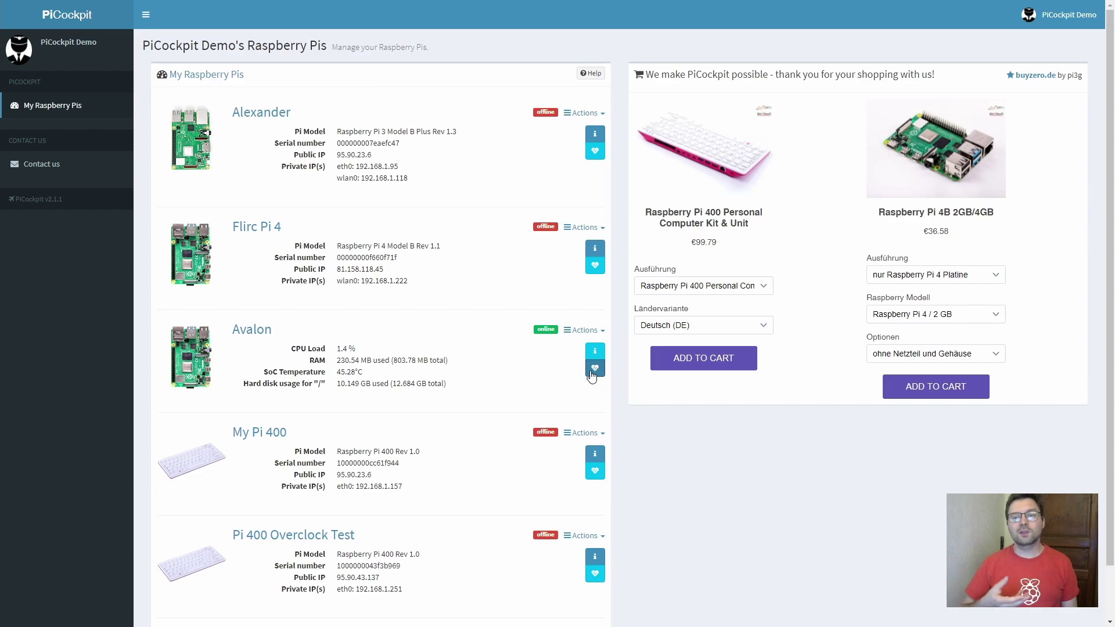
{"action": "left_click", "coordinate": [593, 369]}
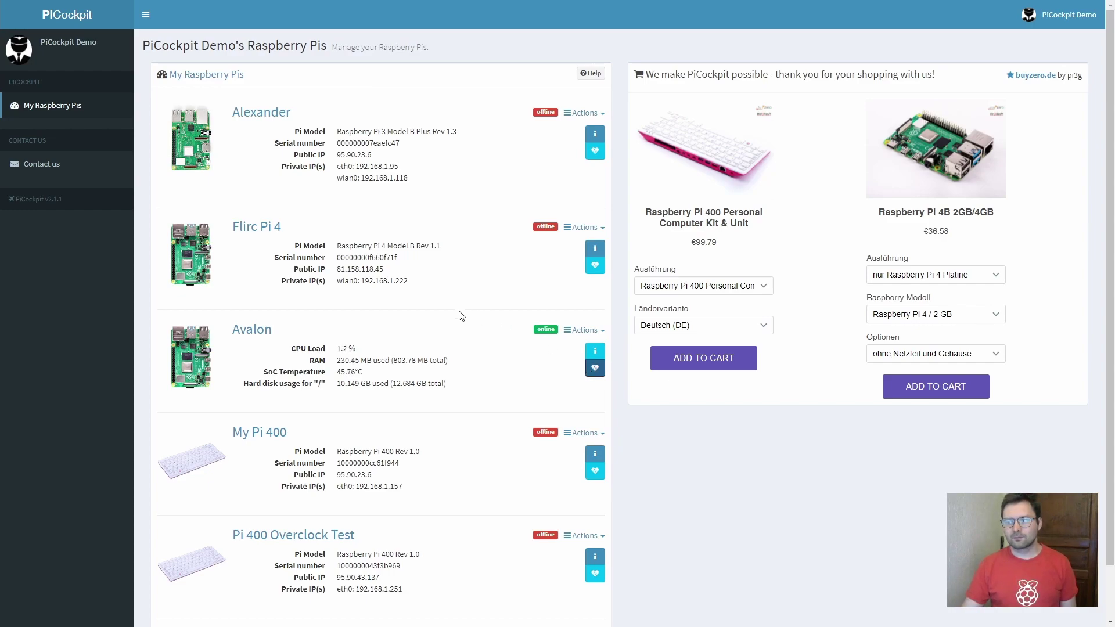
{"action": "double_click", "coordinate": [350, 372]}
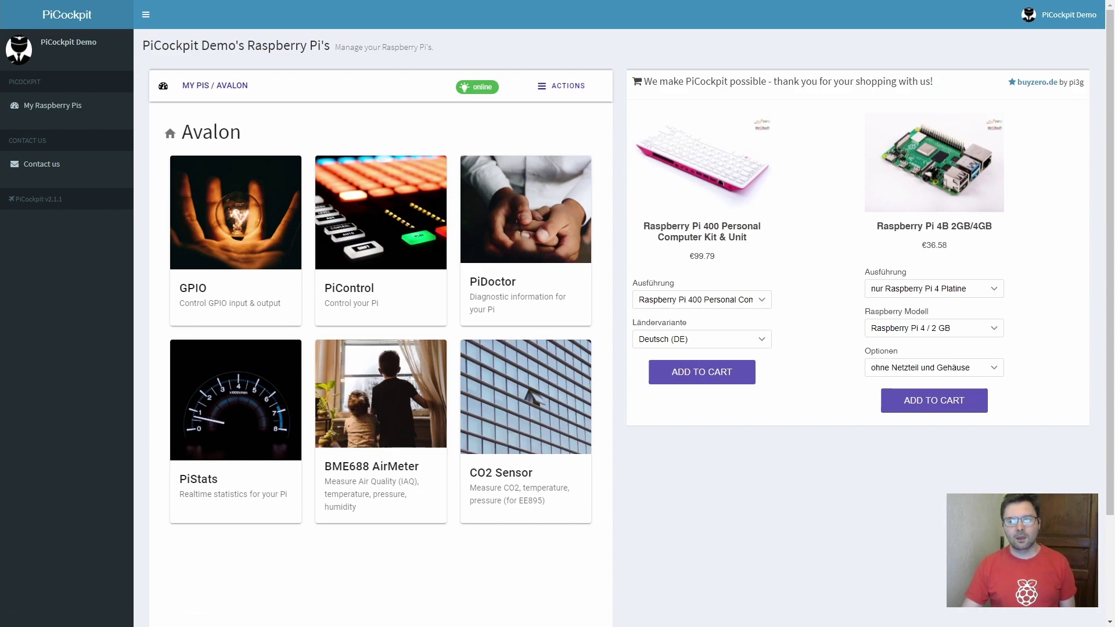
{"action": "left_click", "coordinate": [226, 431]}
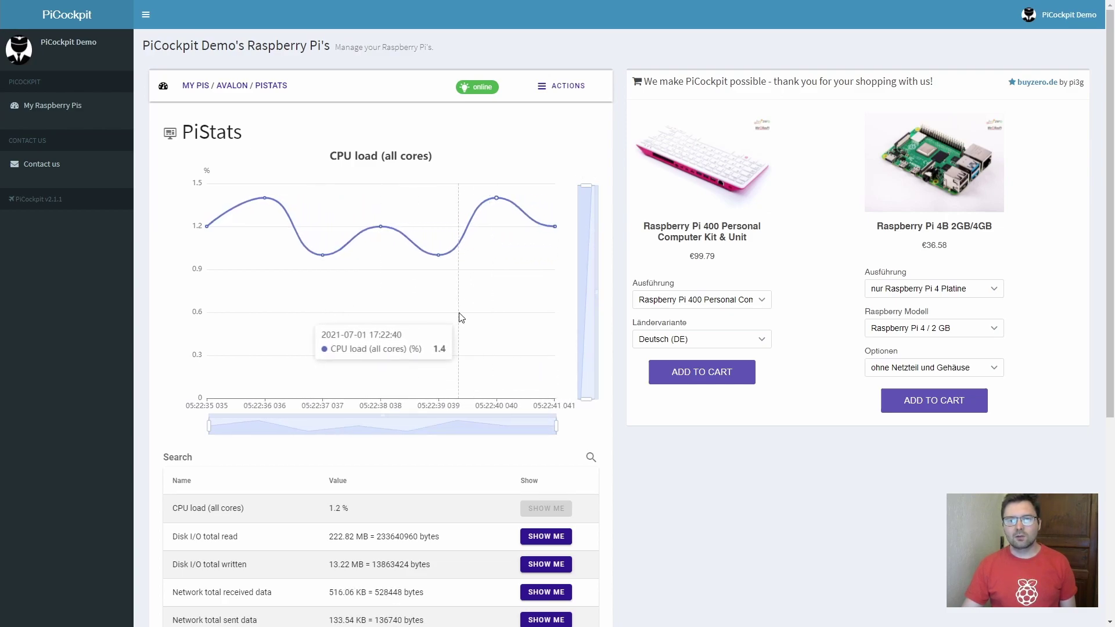
Chart Avalon's SoC temperature in PiStats, zooming the vertical range around 45 °C.
{"action": "scroll", "coordinate": [675, 573], "scroll_direction": "down", "scroll_amount": 3}
{"action": "scroll", "coordinate": [639, 569], "scroll_direction": "down", "scroll_amount": 1}
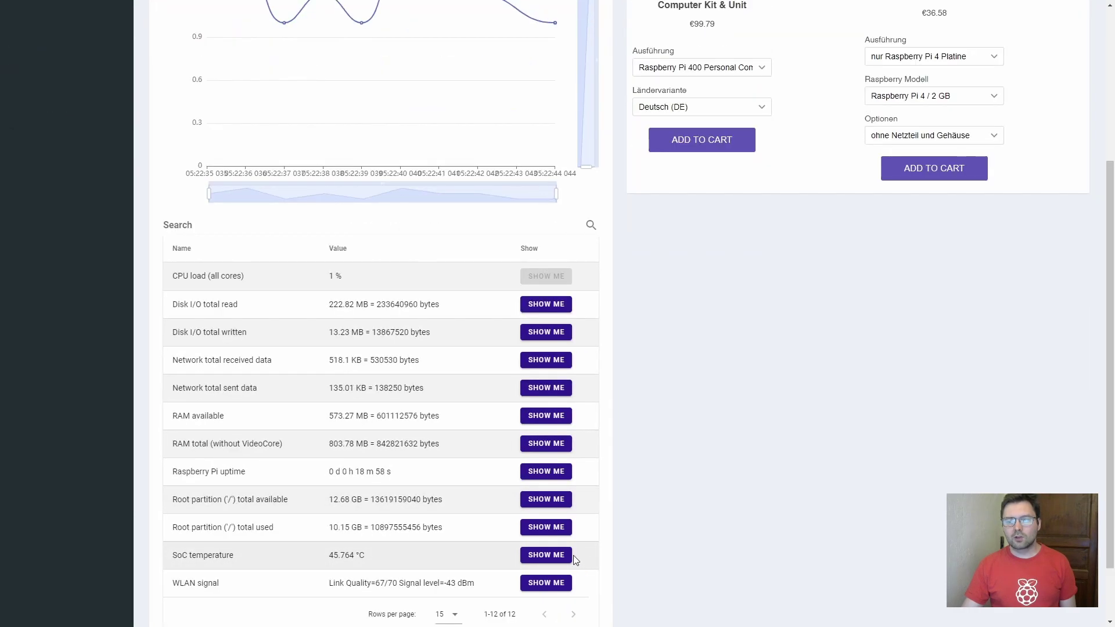
{"action": "left_click", "coordinate": [527, 559]}
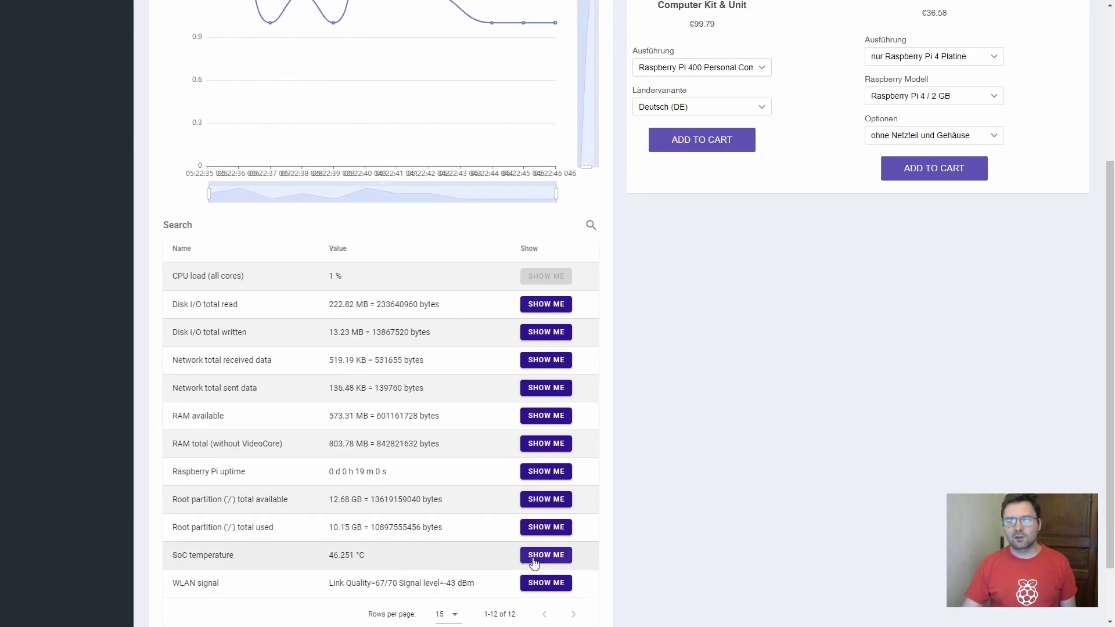
{"action": "scroll", "coordinate": [386, 497], "scroll_direction": "down", "scroll_amount": 1}
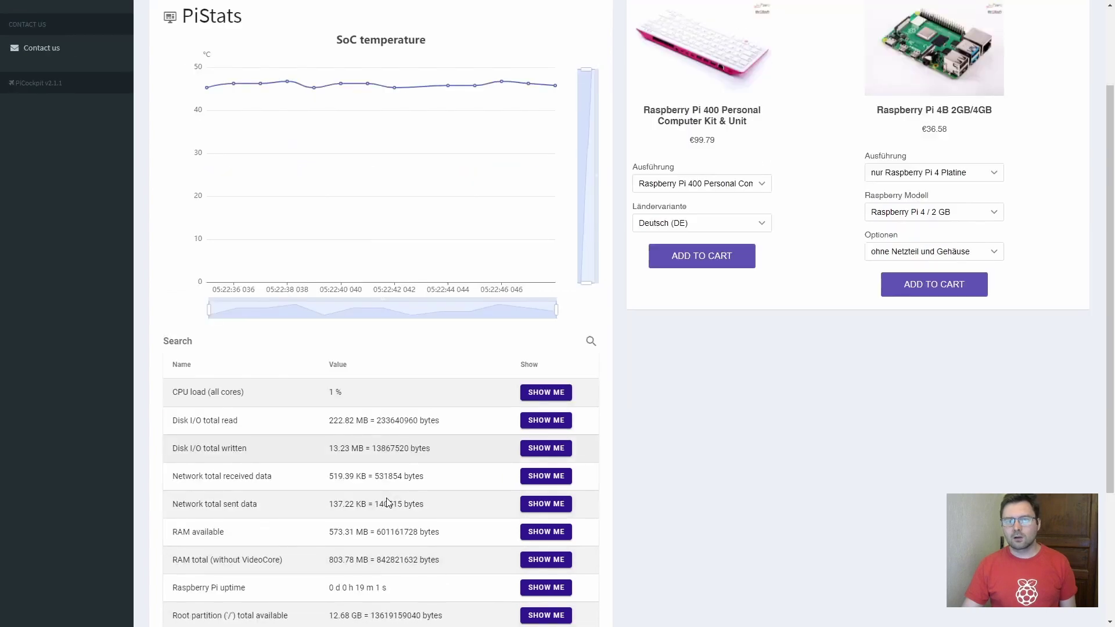
{"action": "scroll", "coordinate": [441, 492], "scroll_direction": "down", "scroll_amount": 2}
{"action": "scroll", "coordinate": [494, 485], "scroll_direction": "up", "scroll_amount": 4}
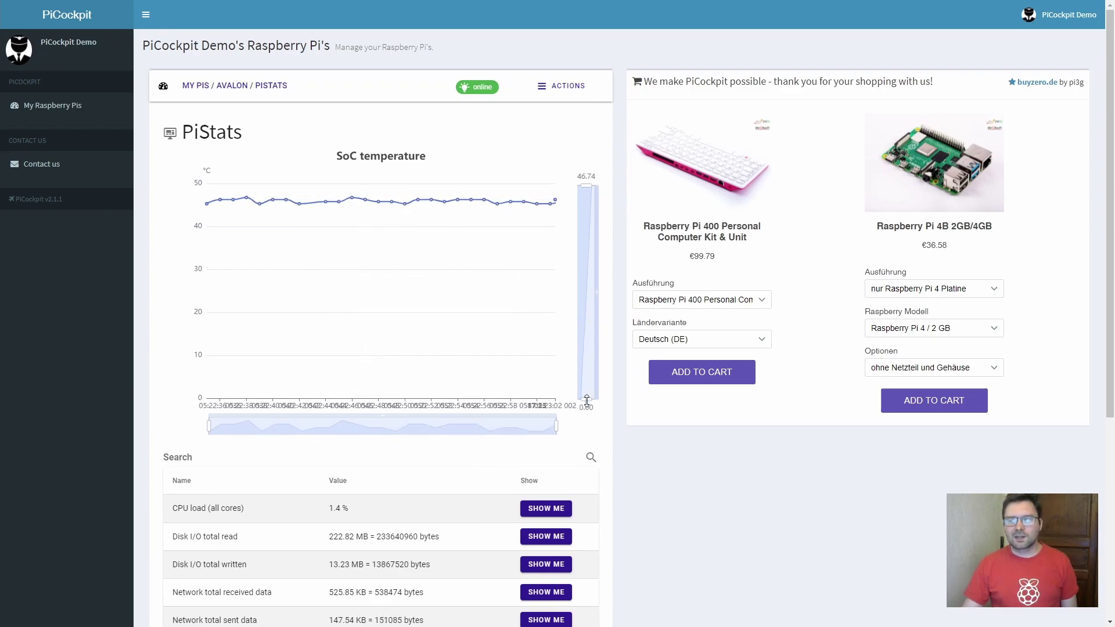
{"action": "left_click_drag", "start_coordinate": [586, 399], "coordinate": [590, 224]}
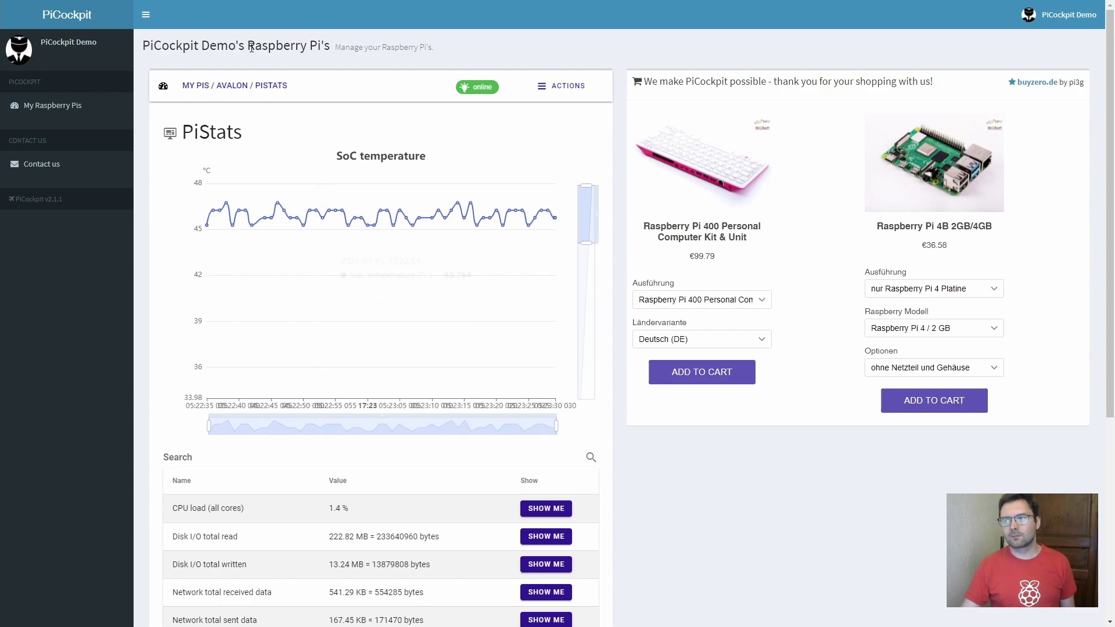
Look through Avalon's PiControl command modules without running any, then return to Avalon.
{"action": "left_click", "coordinate": [232, 86]}
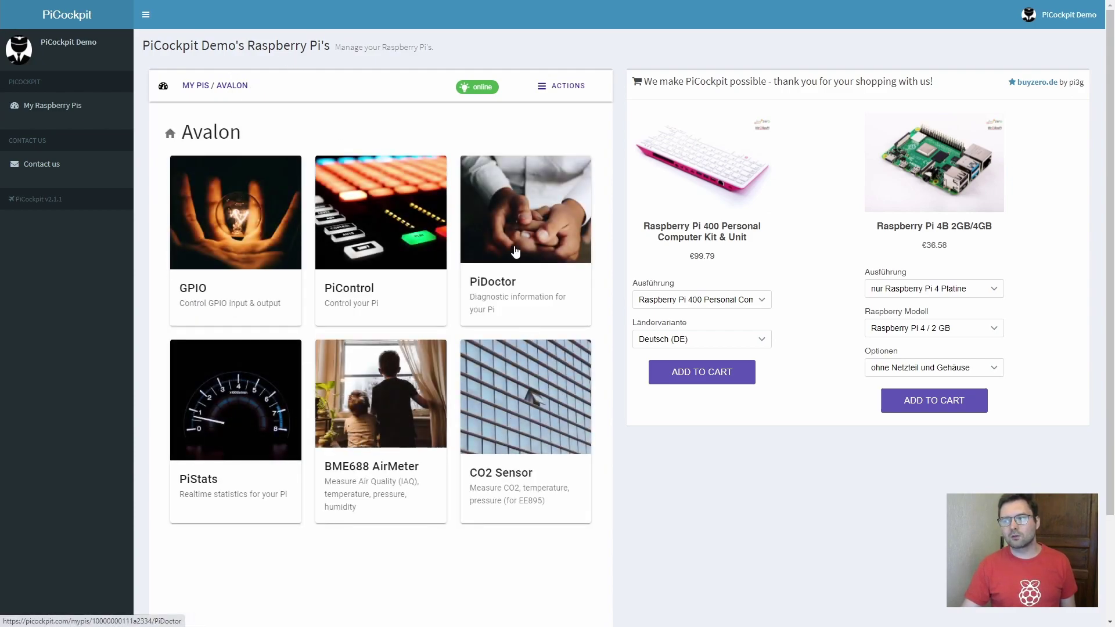
{"action": "left_click", "coordinate": [368, 204]}
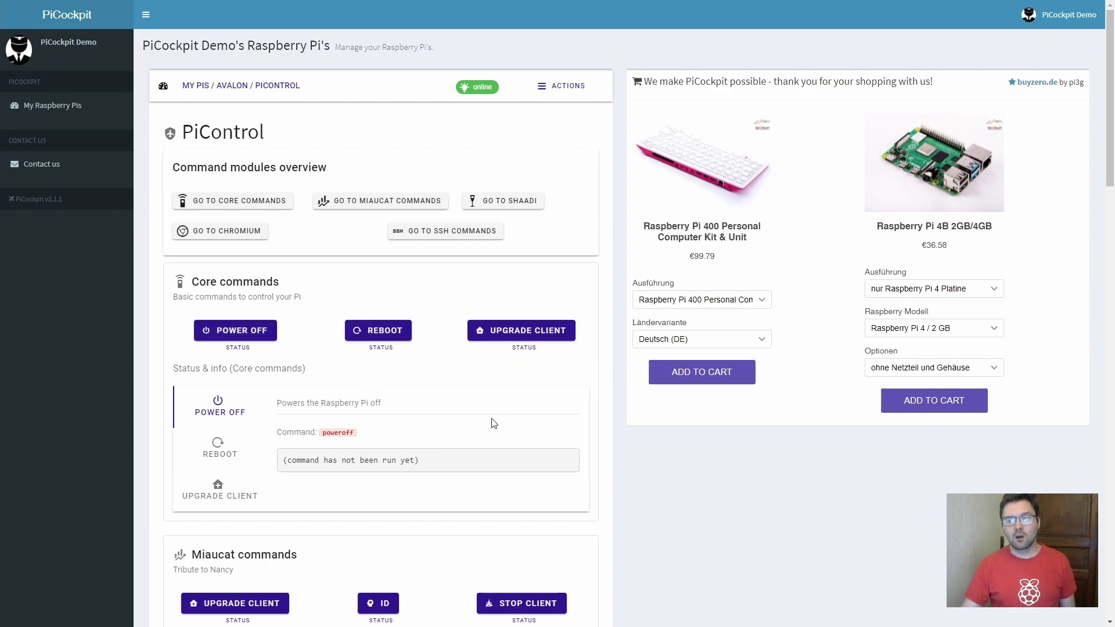
{"action": "scroll", "coordinate": [399, 519], "scroll_direction": "down", "scroll_amount": 2}
{"action": "scroll", "coordinate": [336, 473], "scroll_direction": "down", "scroll_amount": 2}
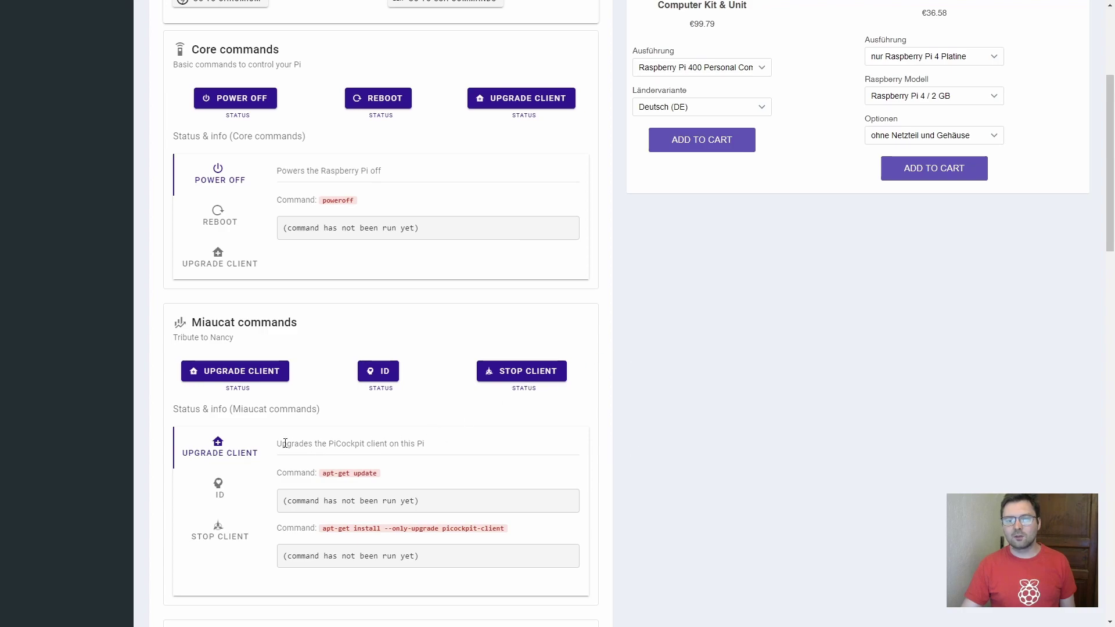
{"action": "scroll", "coordinate": [502, 279], "scroll_direction": "up", "scroll_amount": 4}
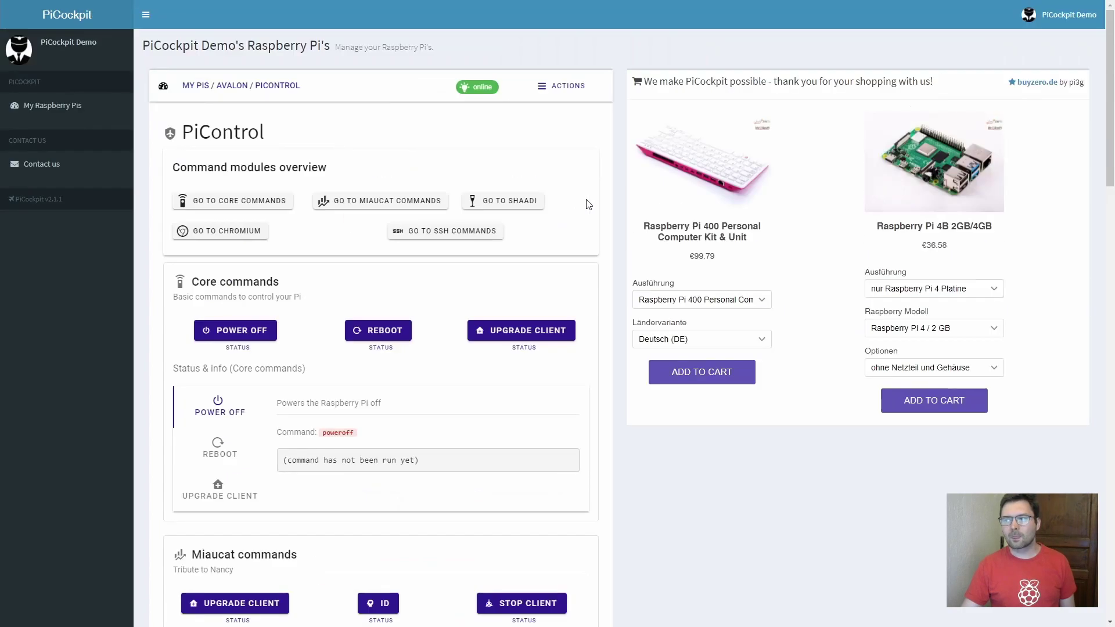
{"action": "left_click", "coordinate": [565, 90]}
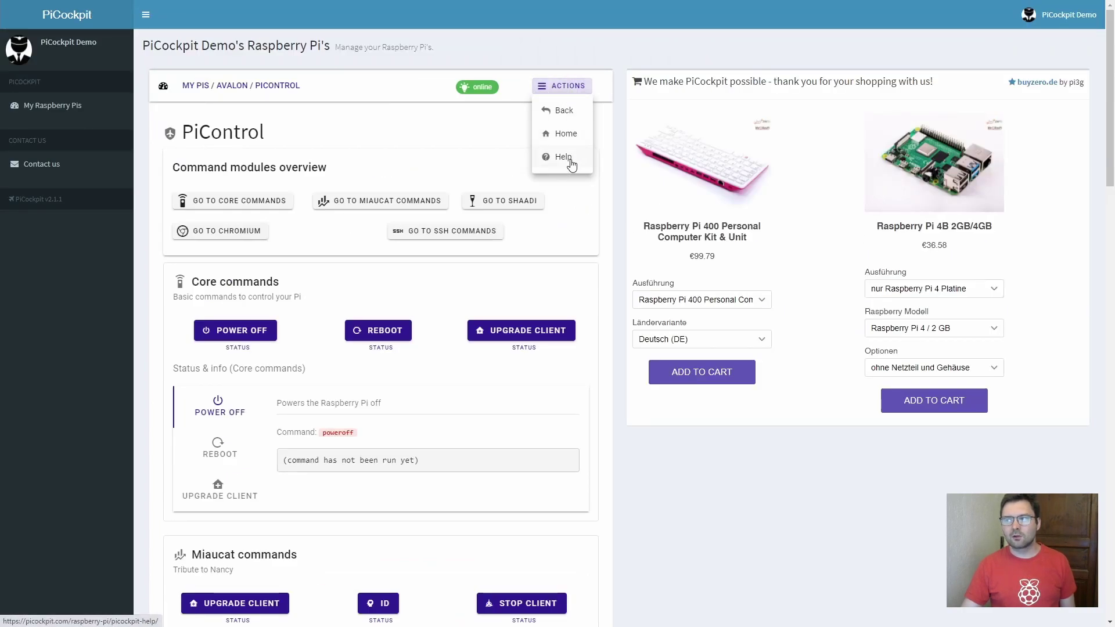
{"action": "left_click", "coordinate": [372, 145]}
{"action": "left_click", "coordinate": [232, 86]}
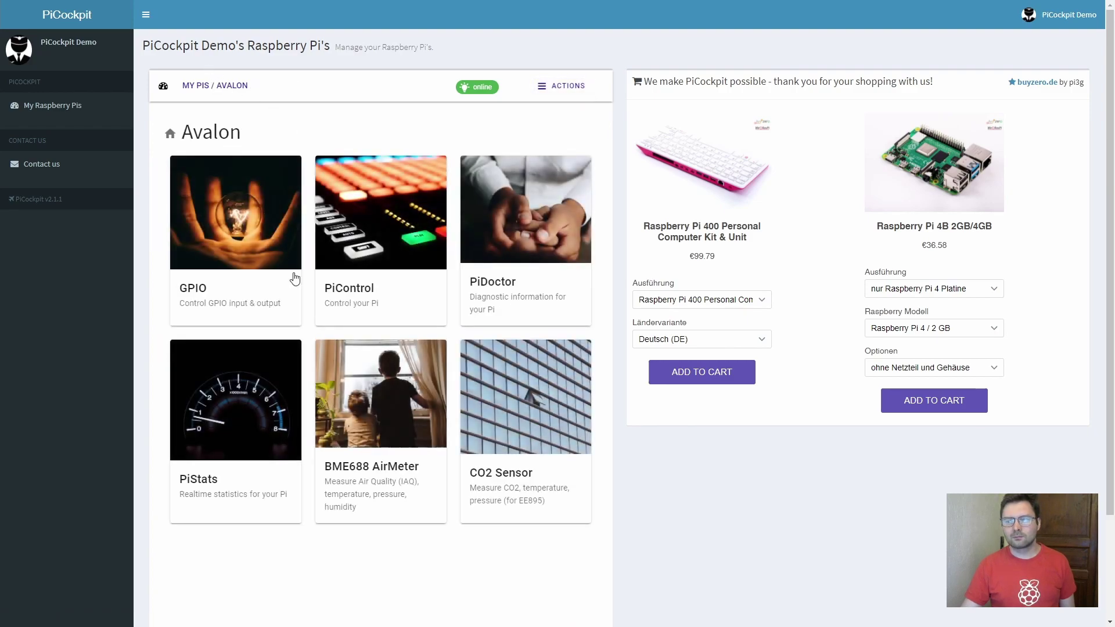
Run all PiDoctor tests on Avalon and jump to the WLAN results.
{"action": "left_click", "coordinate": [519, 262]}
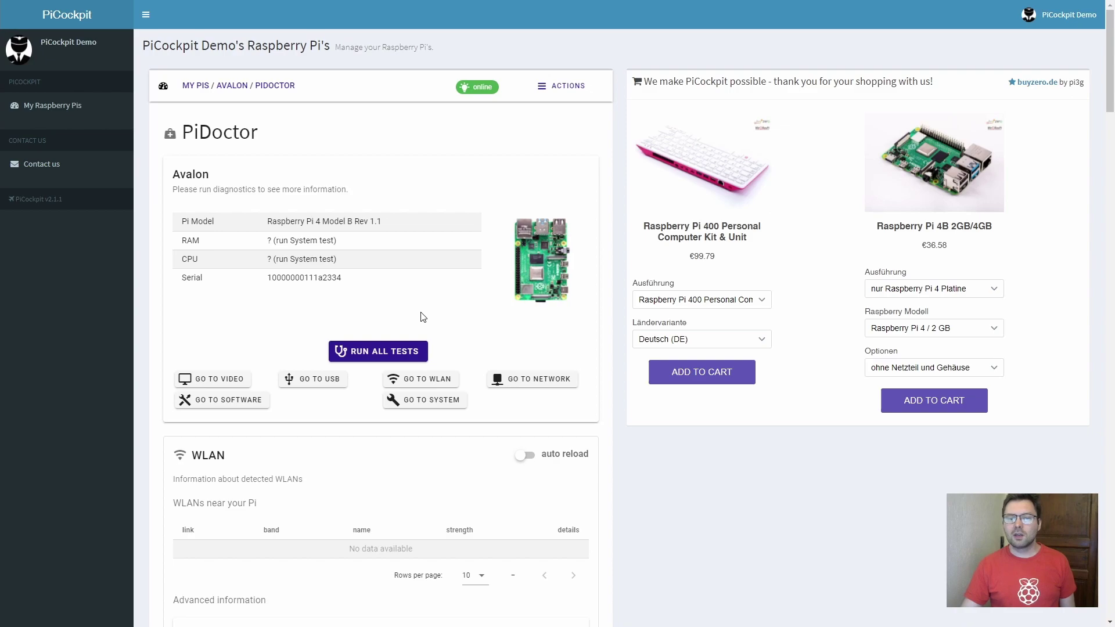
{"action": "left_click", "coordinate": [414, 356]}
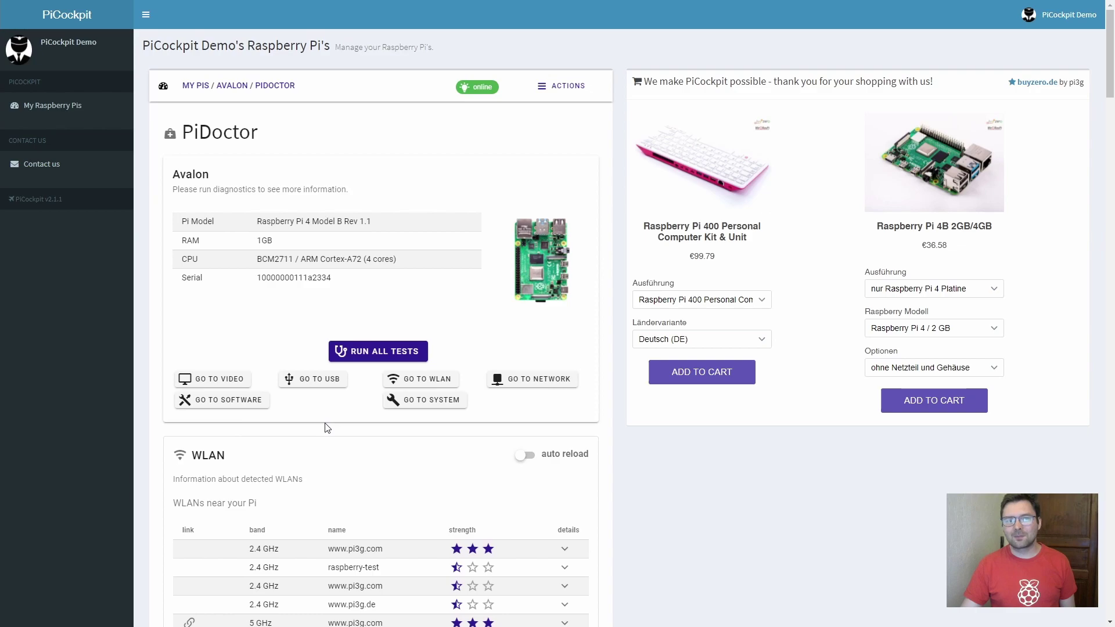
{"action": "left_click", "coordinate": [410, 383]}
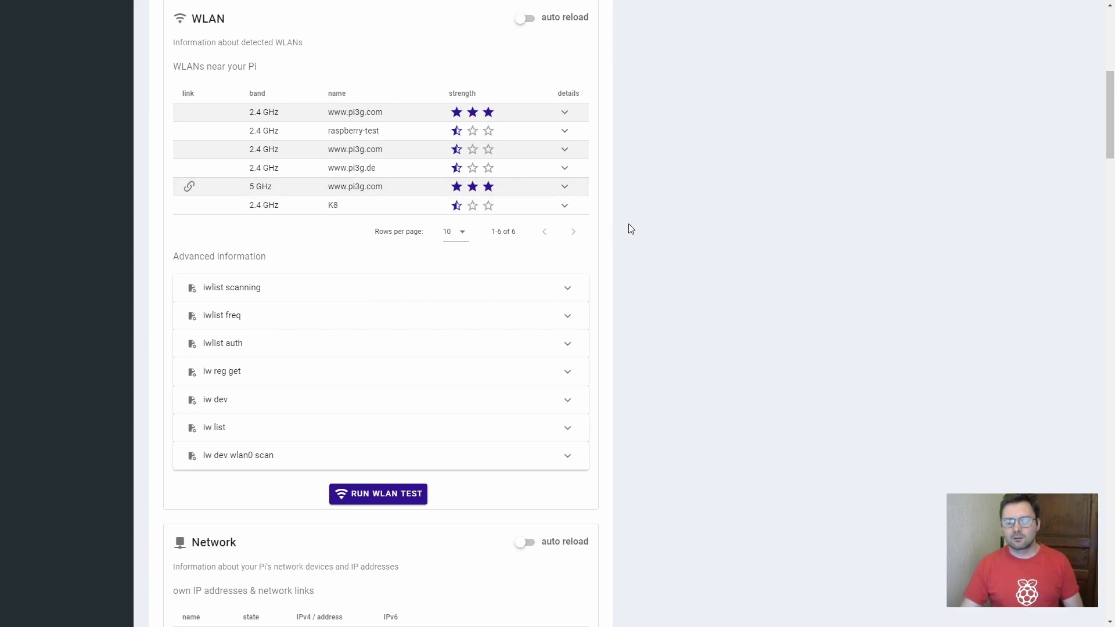
{"action": "scroll", "coordinate": [628, 232], "scroll_direction": "up", "scroll_amount": 8}
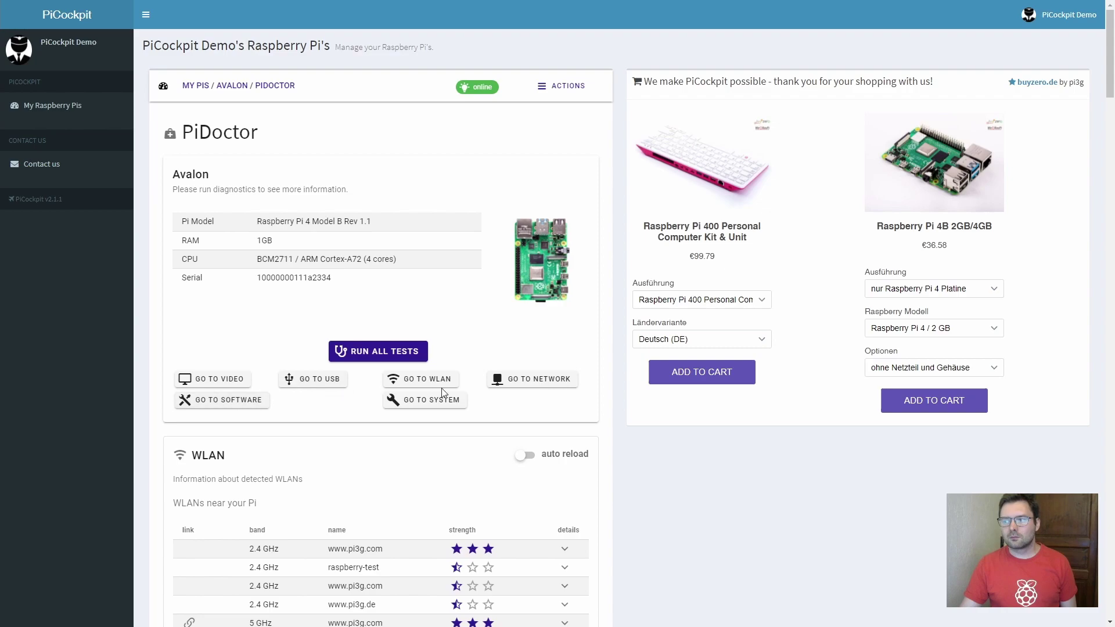
{"action": "left_click", "coordinate": [511, 380]}
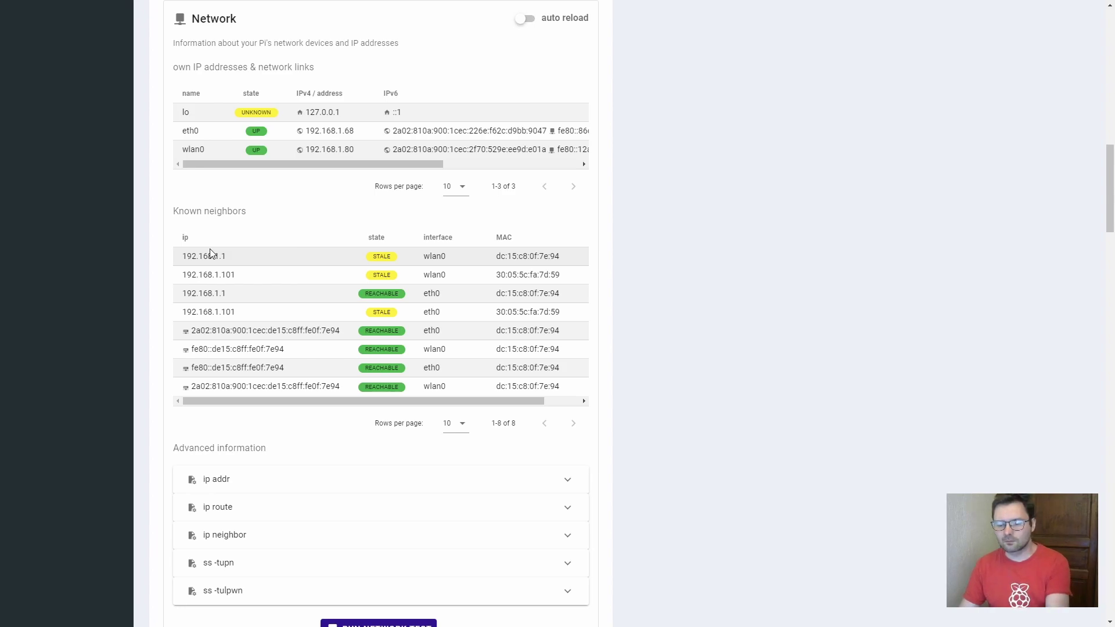
{"action": "key", "text": "Home"}
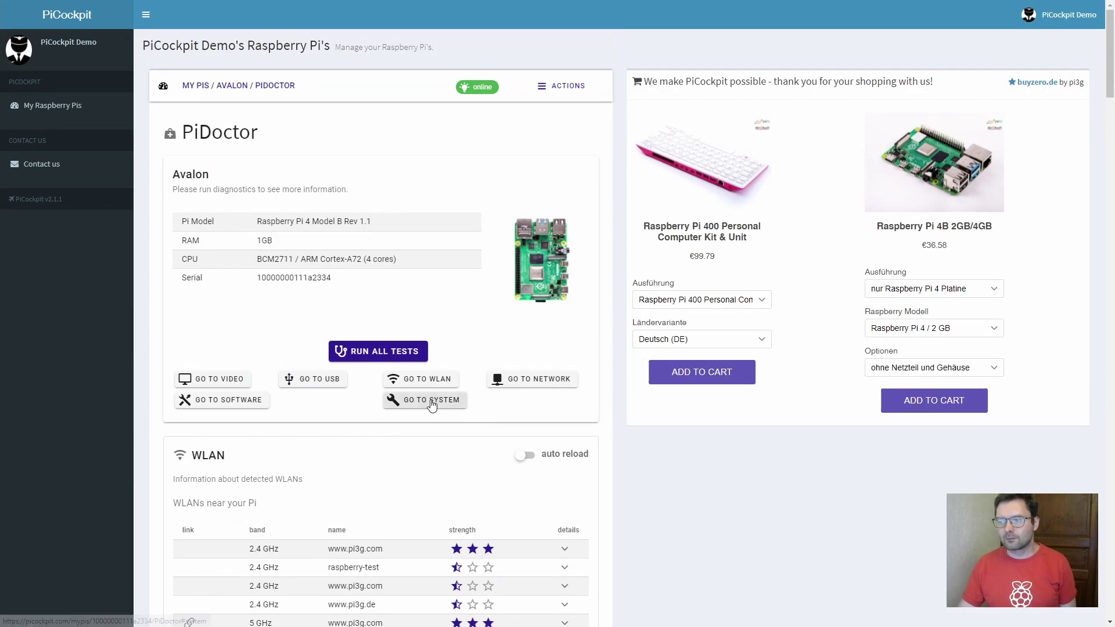
Expand the mmcblk0 block device in PiDoctor's System section to show its partitions.
{"action": "left_click", "coordinate": [428, 400]}
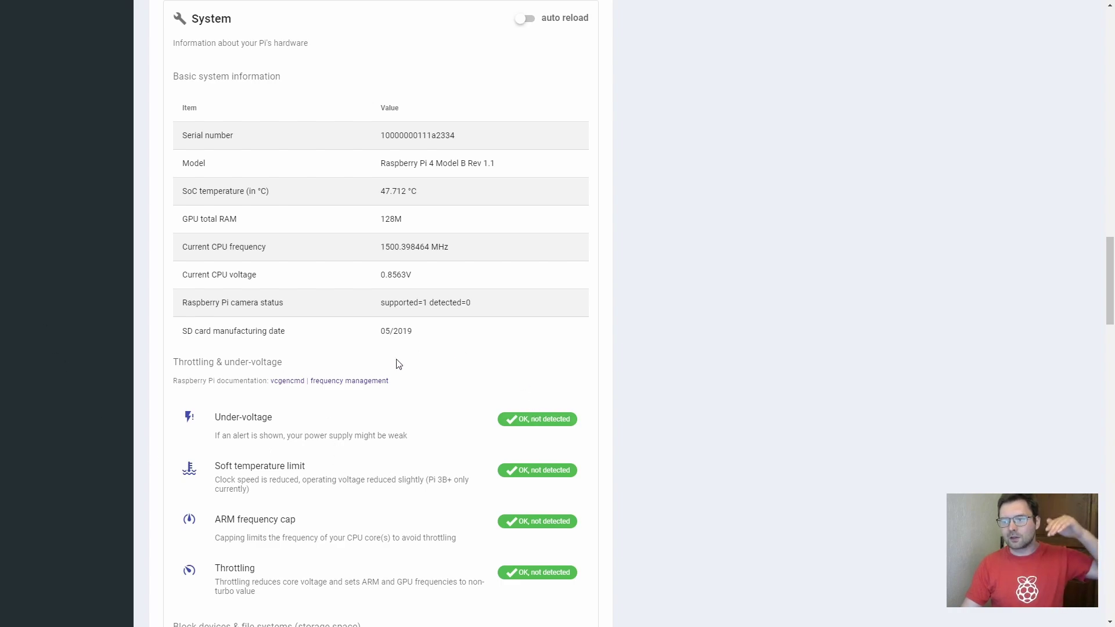
{"action": "scroll", "coordinate": [692, 517], "scroll_direction": "down", "scroll_amount": 3}
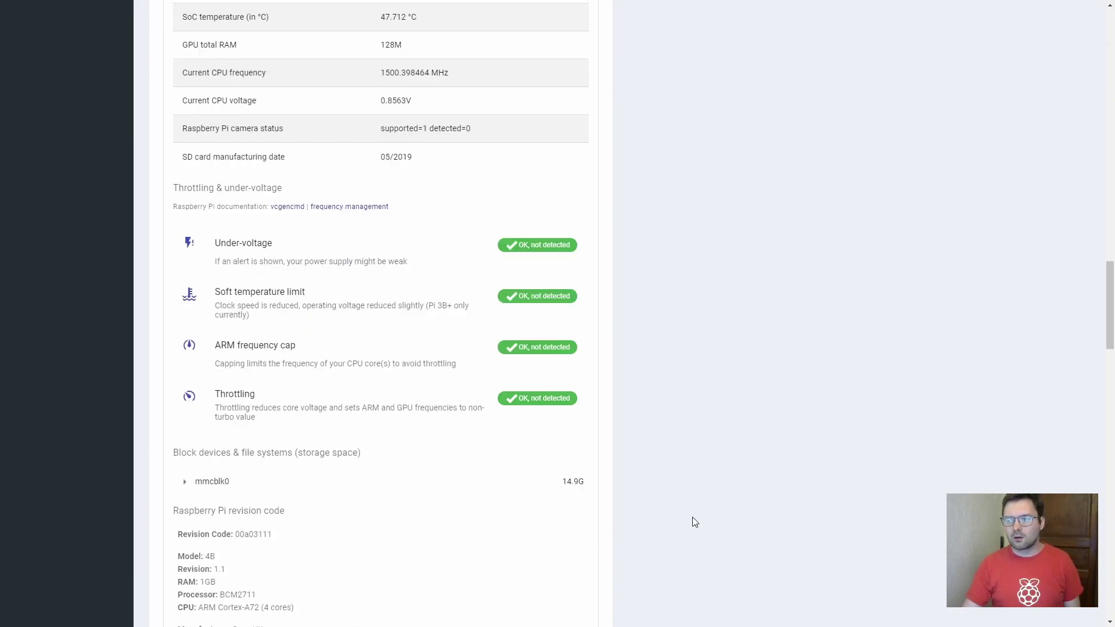
{"action": "scroll", "coordinate": [660, 509], "scroll_direction": "down", "scroll_amount": 3}
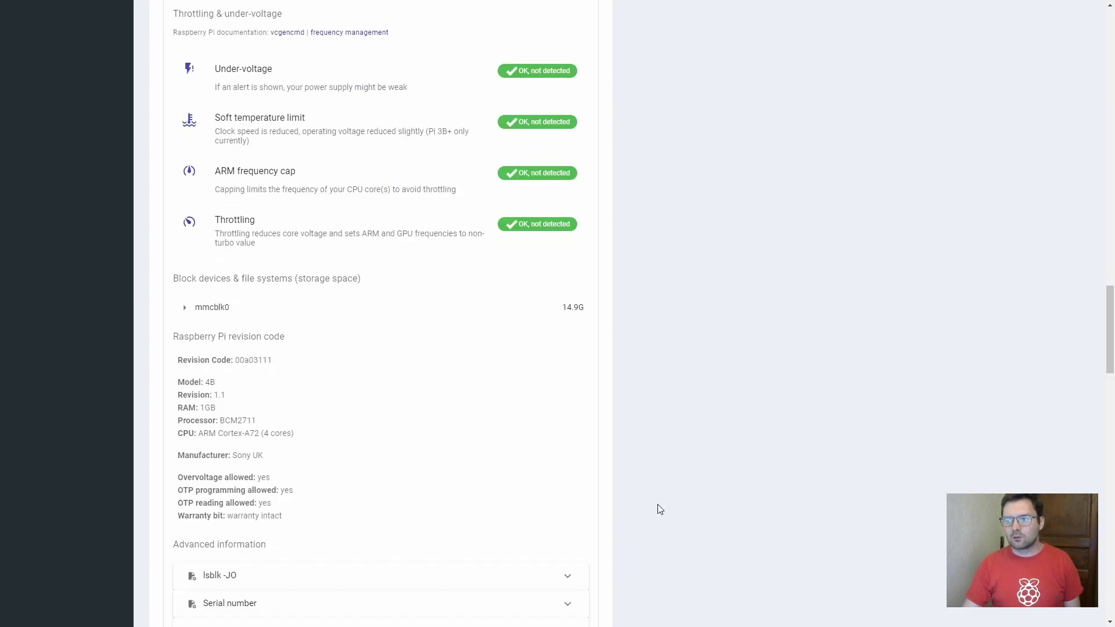
{"action": "left_click", "coordinate": [185, 308]}
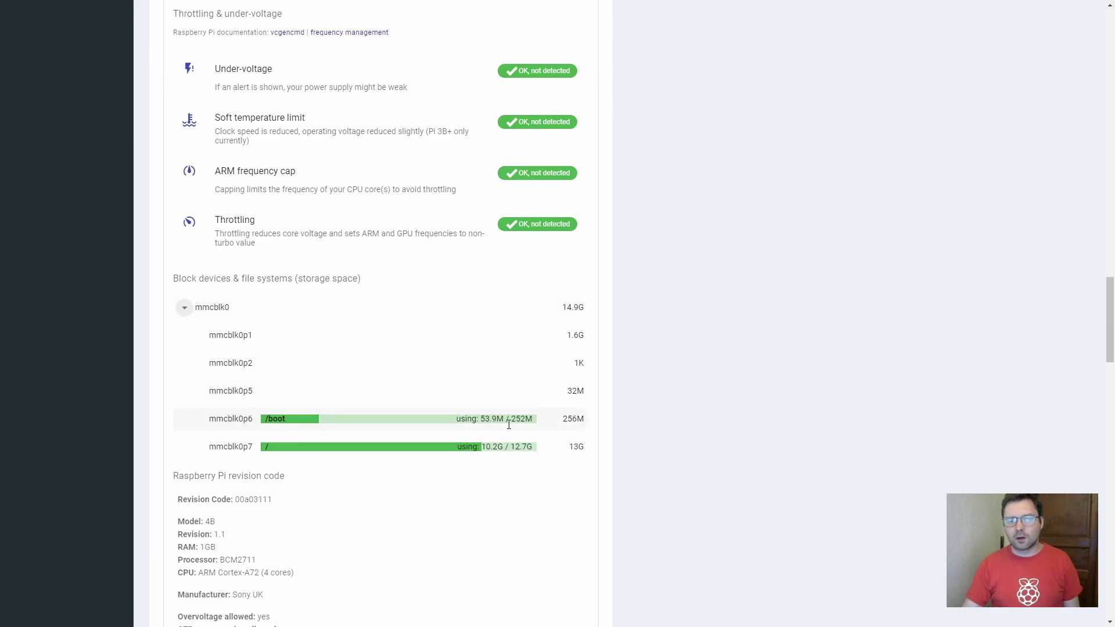
Highlight the Manufacturer: Sony UK and RAM: 1GB revision details.
{"action": "scroll", "coordinate": [606, 540], "scroll_direction": "down", "scroll_amount": 2}
{"action": "scroll", "coordinate": [608, 530], "scroll_direction": "down", "scroll_amount": 2}
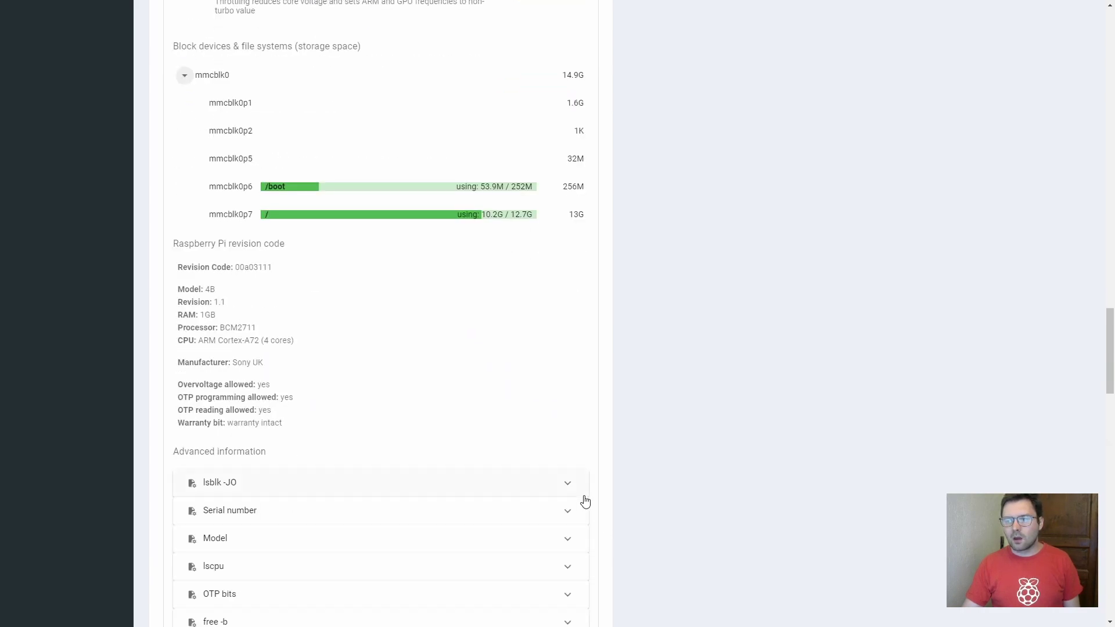
{"action": "scroll", "coordinate": [586, 501], "scroll_direction": "down", "scroll_amount": 1}
{"action": "left_click_drag", "start_coordinate": [277, 301], "coordinate": [222, 301]}
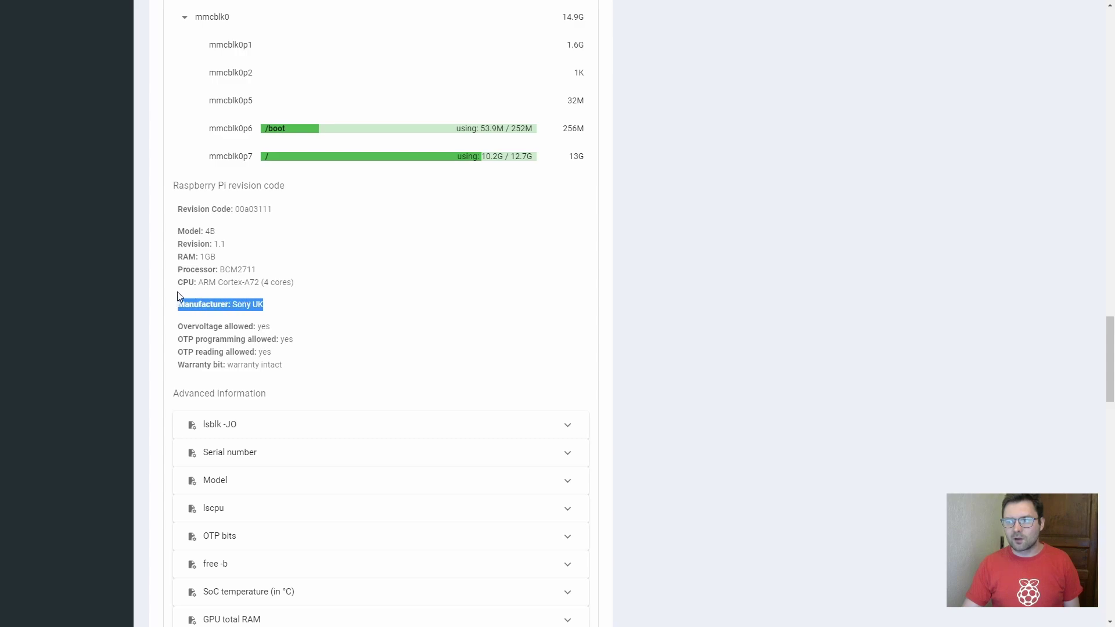
{"action": "left_click", "coordinate": [324, 277]}
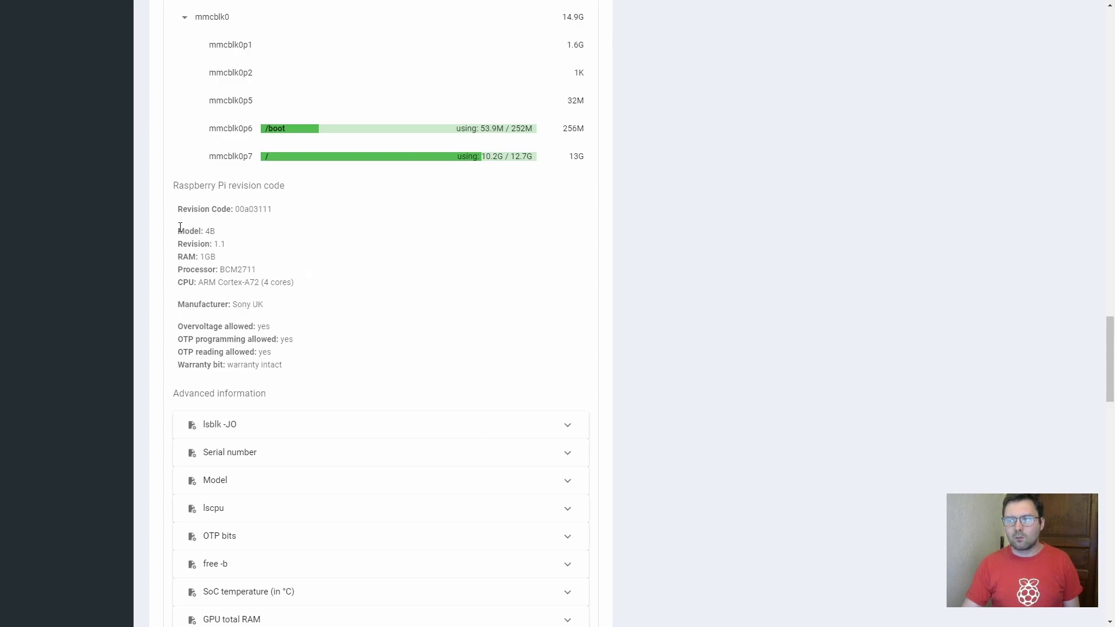
{"action": "left_click_drag", "start_coordinate": [180, 228], "coordinate": [241, 247]}
{"action": "left_click_drag", "start_coordinate": [174, 260], "coordinate": [234, 262]}
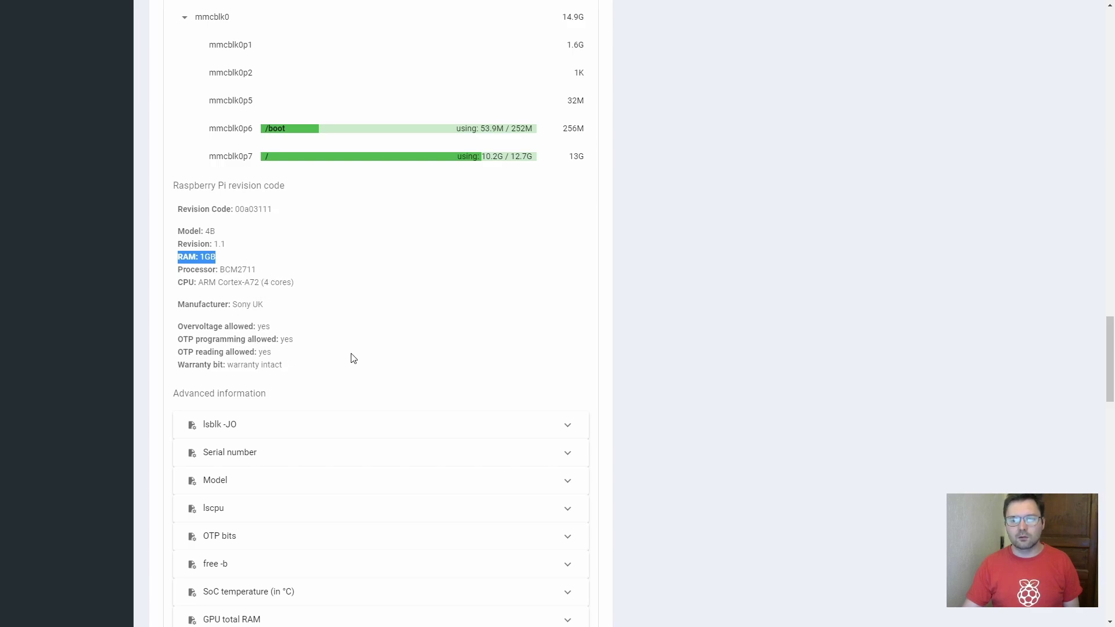
{"action": "left_click", "coordinate": [387, 309]}
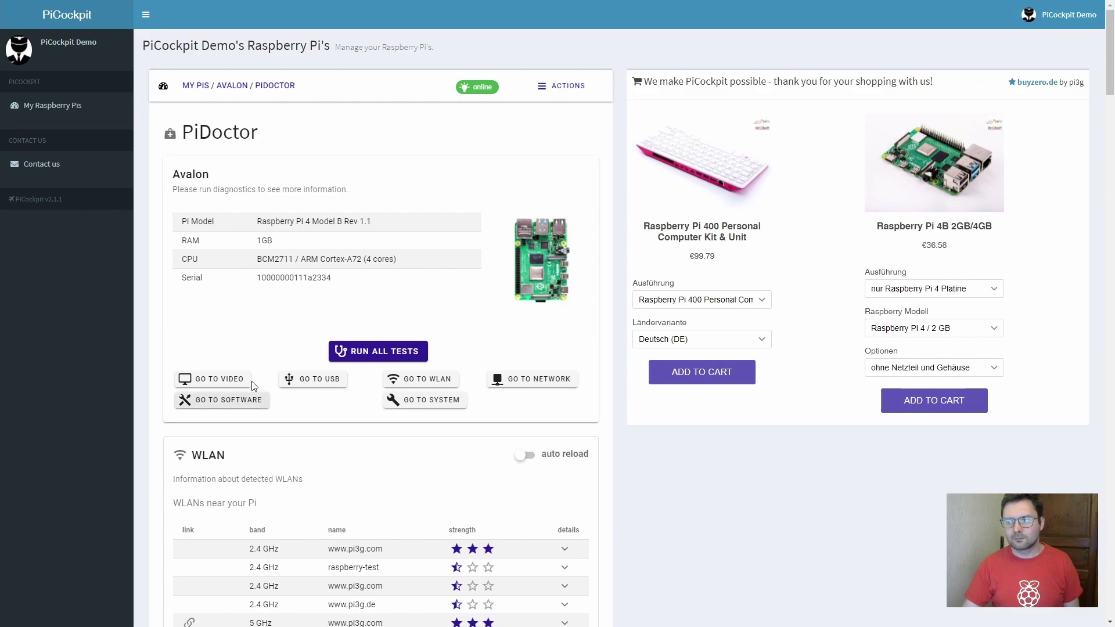
Review the Video and Software sections of Avalon's PiDoctor results.
{"action": "left_click", "coordinate": [213, 378]}
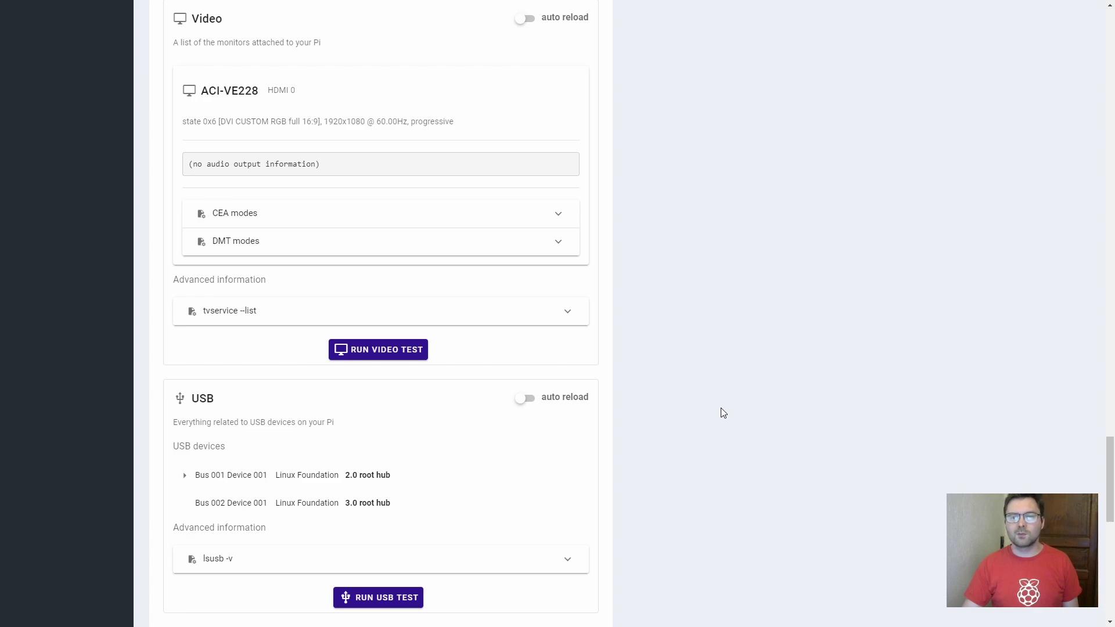
{"action": "key", "text": "Home"}
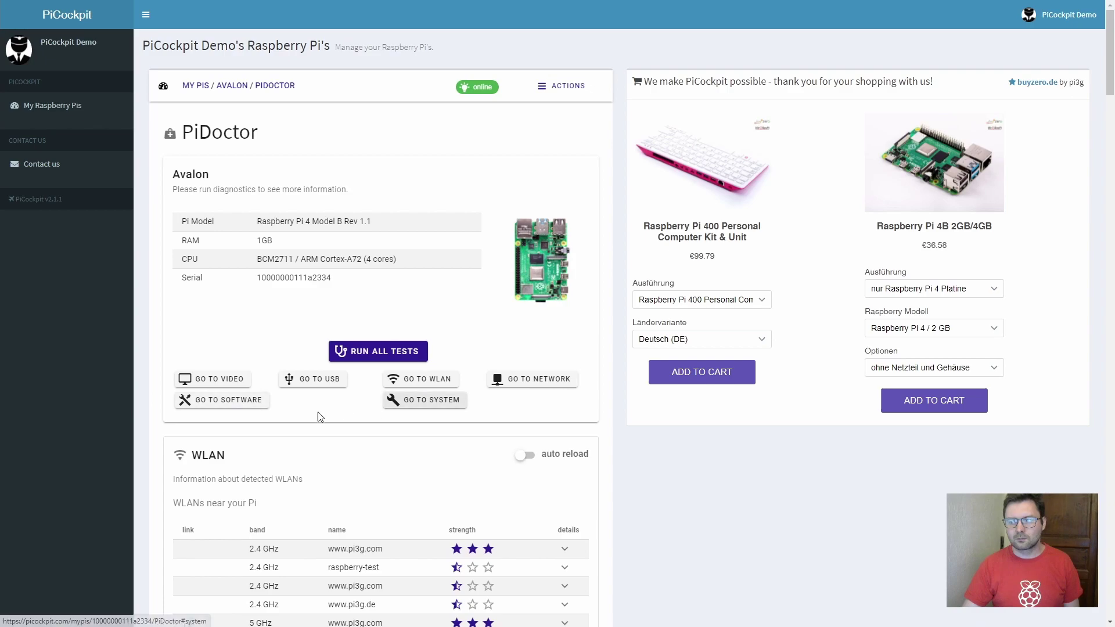
{"action": "left_click", "coordinate": [251, 404]}
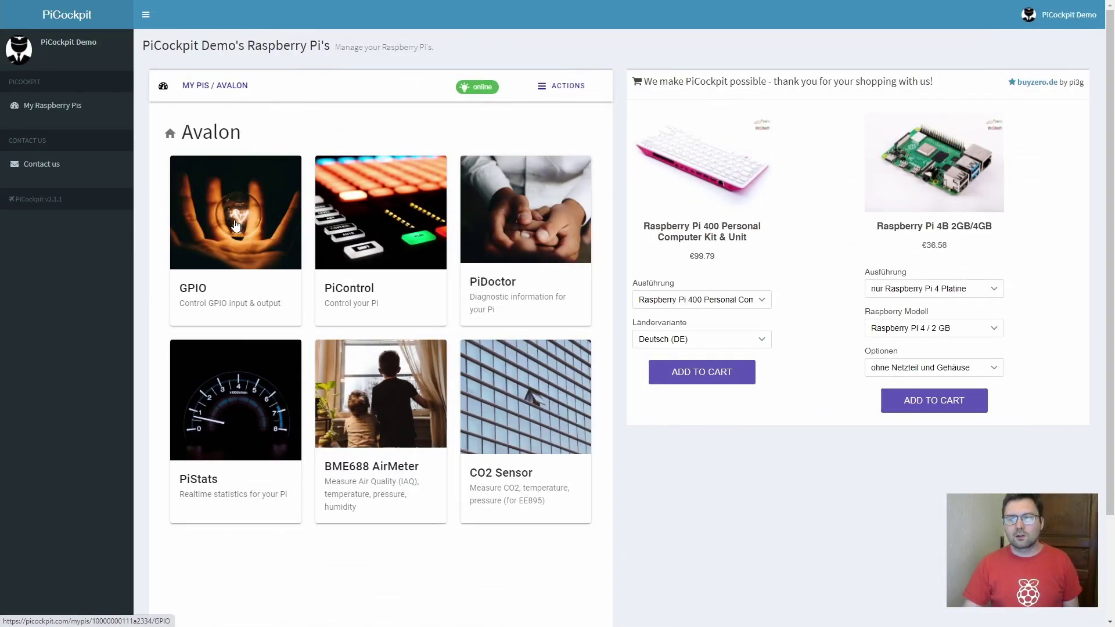
Add BCM12 as an input pin in Avalon's GPIO app.
{"action": "left_click", "coordinate": [235, 226]}
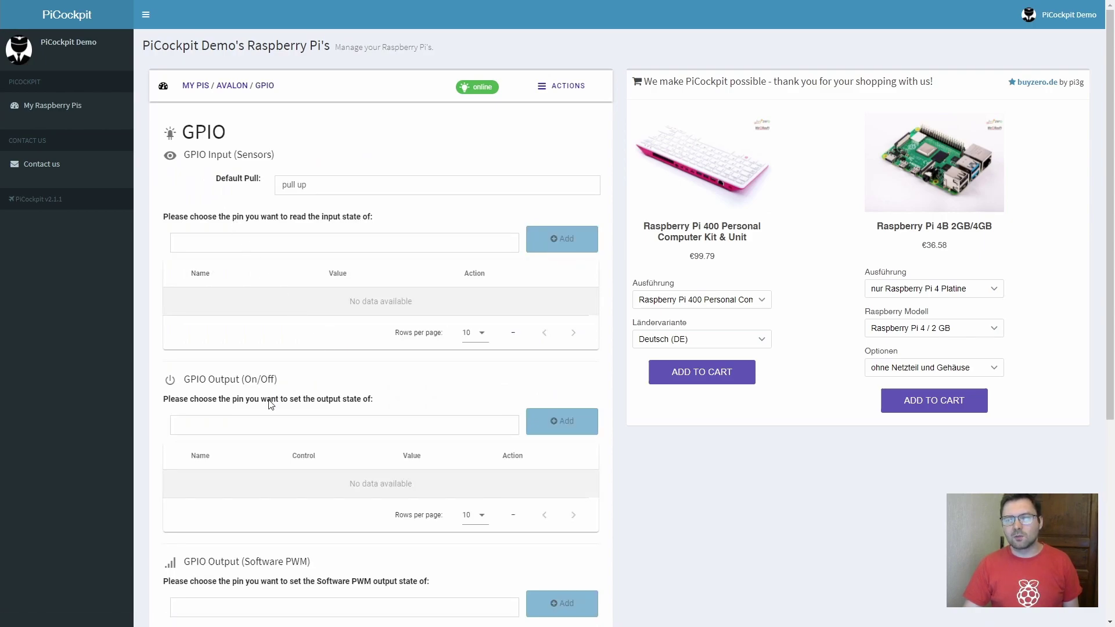
{"action": "left_click", "coordinate": [327, 250]}
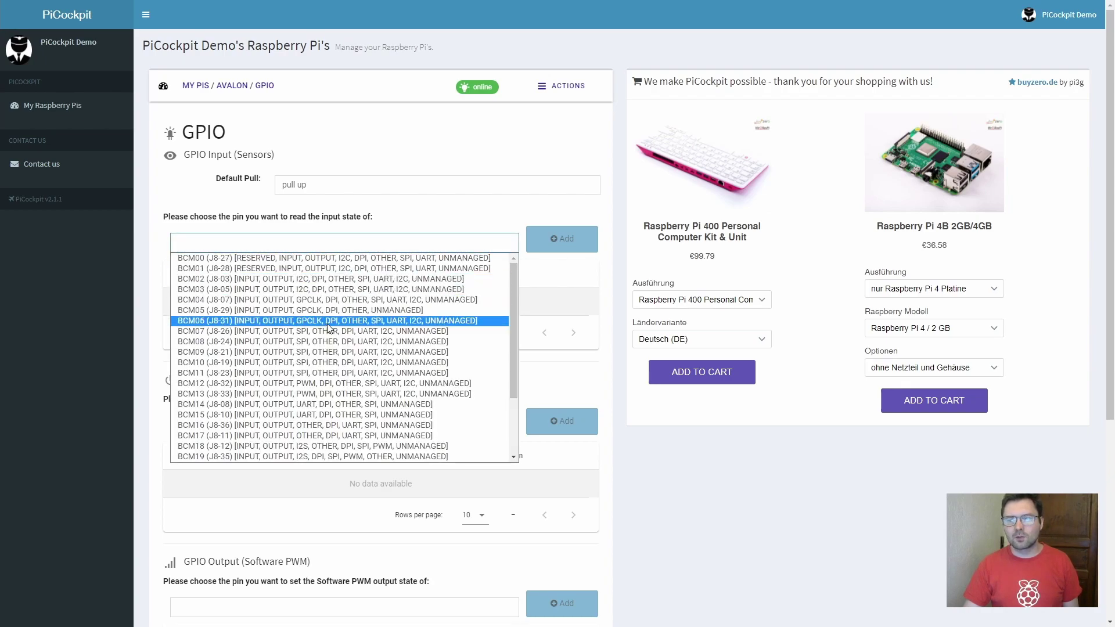
{"action": "left_click", "coordinate": [319, 384]}
{"action": "left_click", "coordinate": [540, 247]}
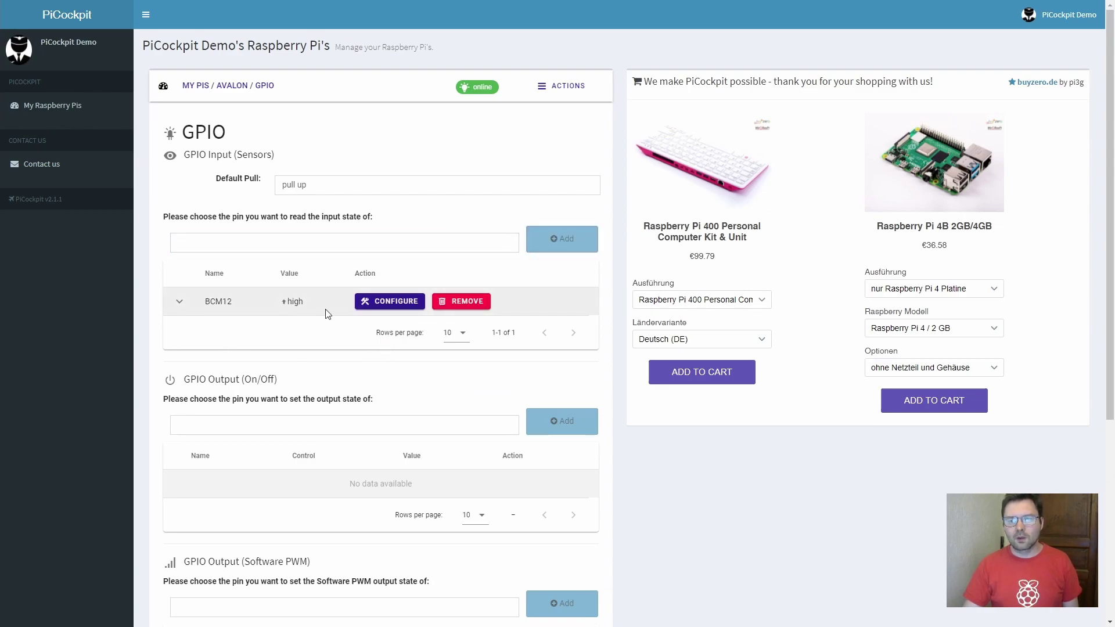
Rename BCM12 to 'cat flap' with states open (low) and closed (high).
{"action": "left_click", "coordinate": [380, 301]}
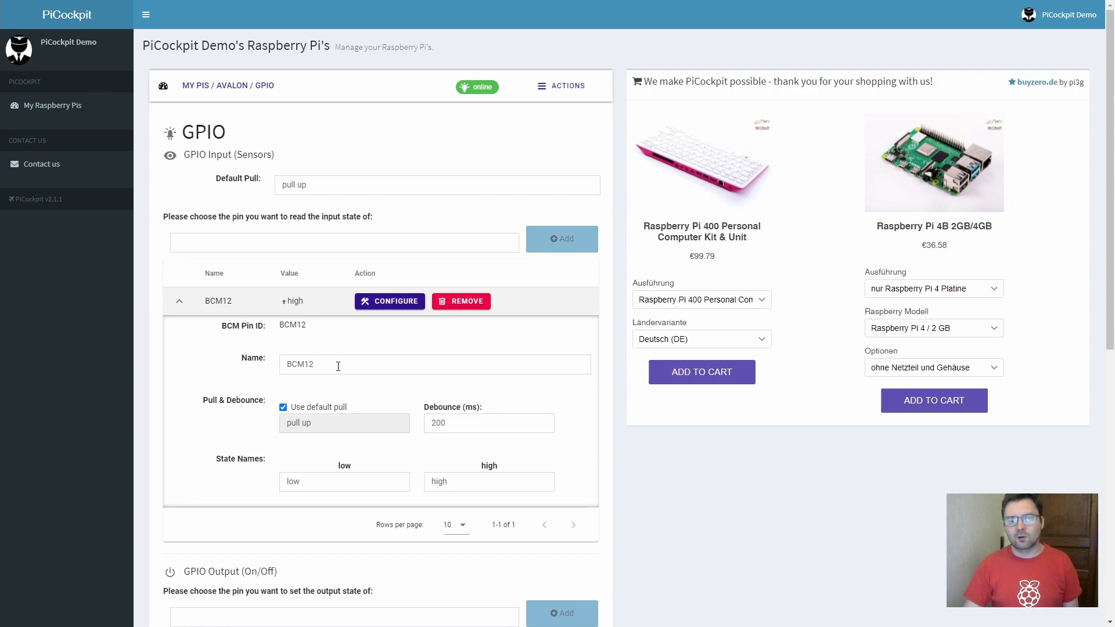
{"action": "left_click_drag", "start_coordinate": [337, 366], "coordinate": [294, 354]}
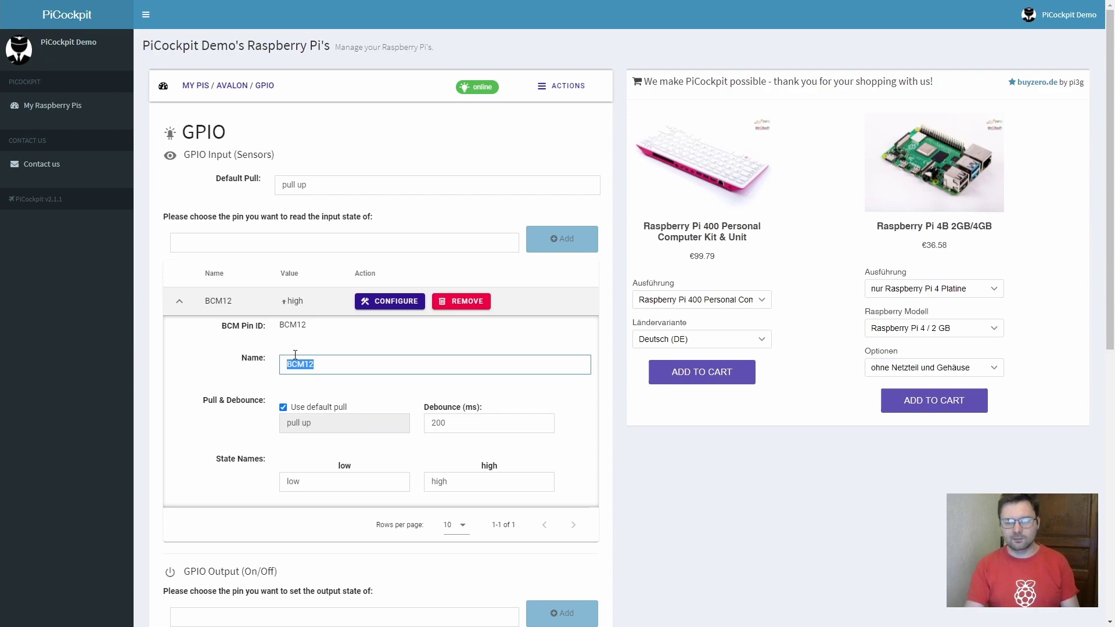
{"action": "type", "text": "cat flap"}
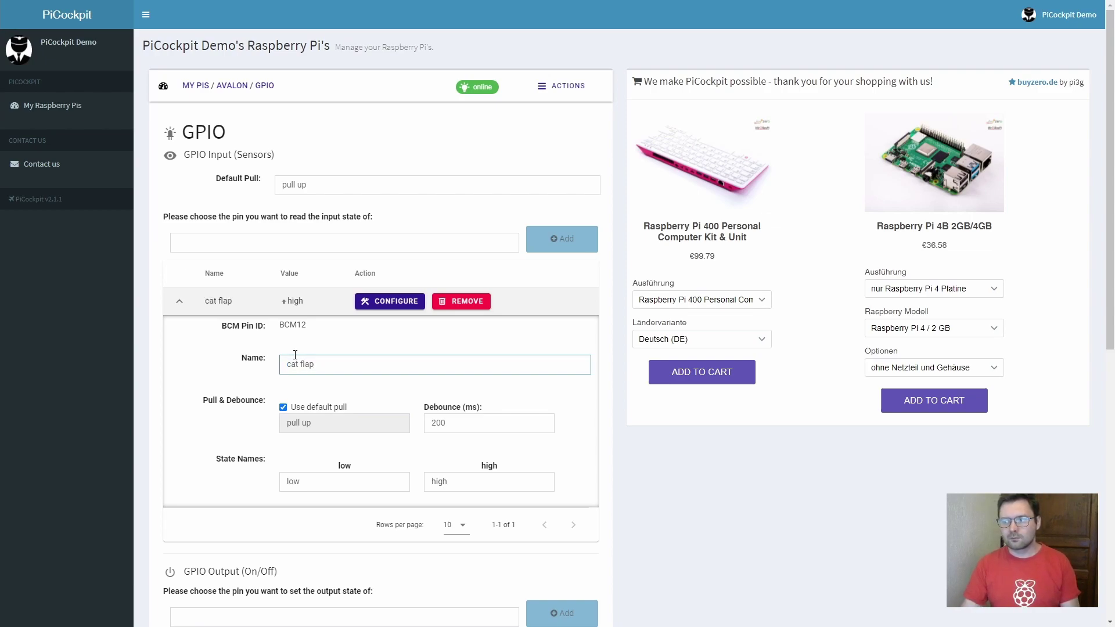
{"action": "double_click", "coordinate": [375, 489]}
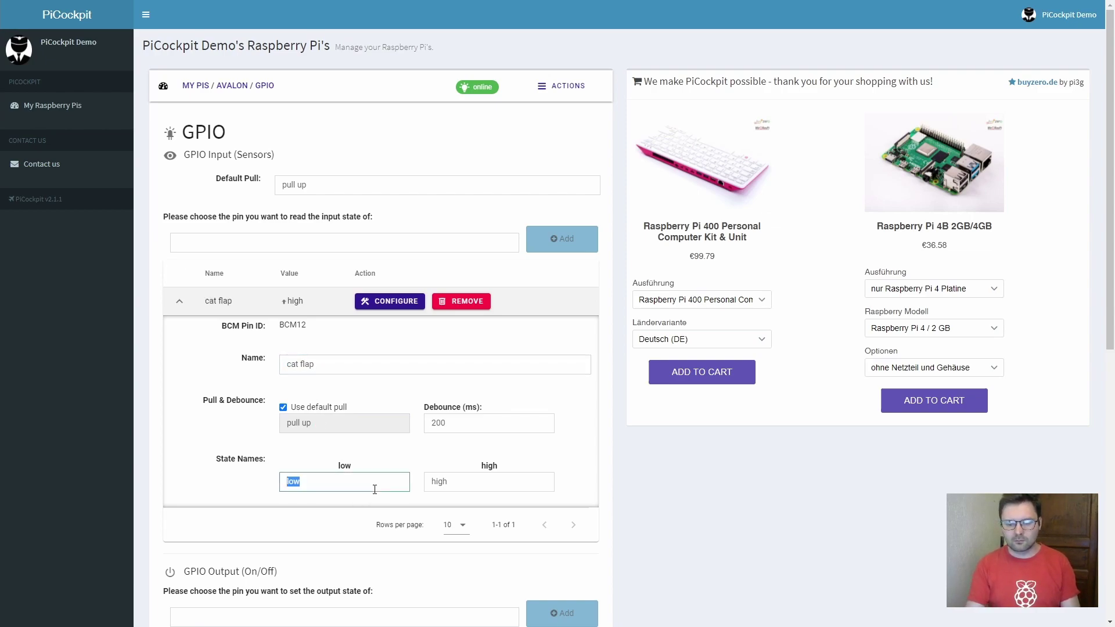
{"action": "type", "text": "open"}
{"action": "key", "text": "Tab"}
{"action": "type", "text": "closed"}
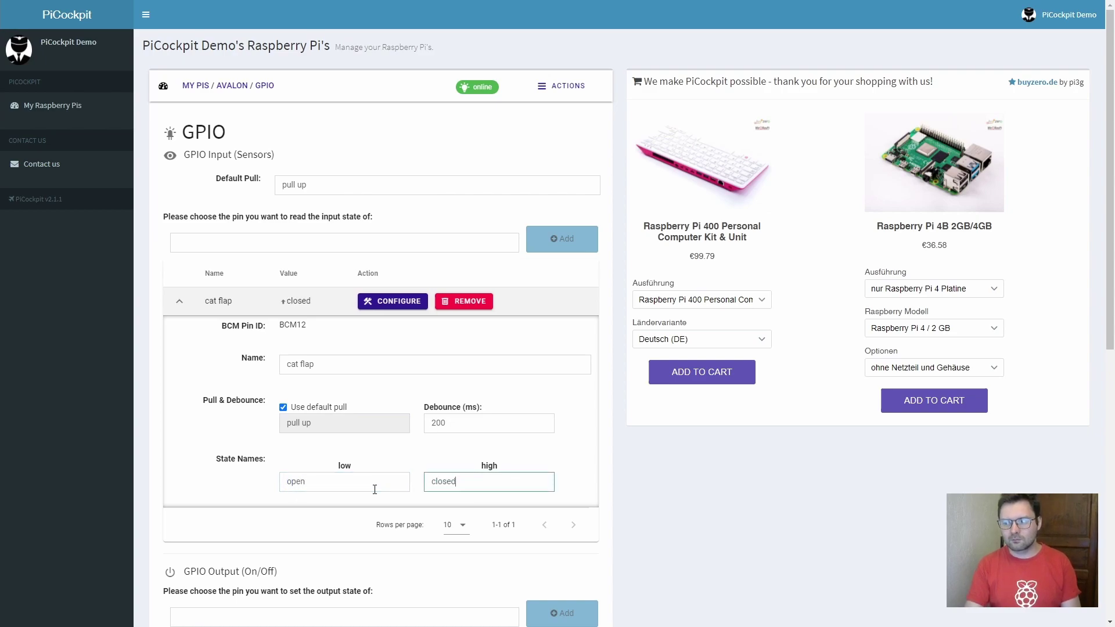
{"action": "left_click", "coordinate": [179, 302]}
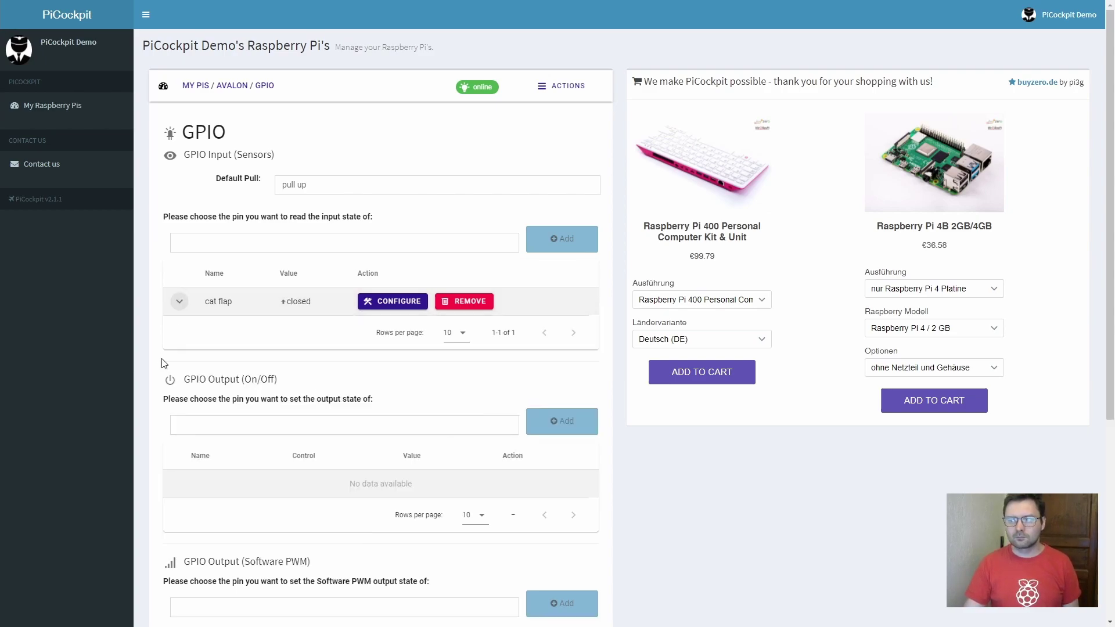
{"action": "scroll", "coordinate": [163, 364], "scroll_direction": "down", "scroll_amount": 1}
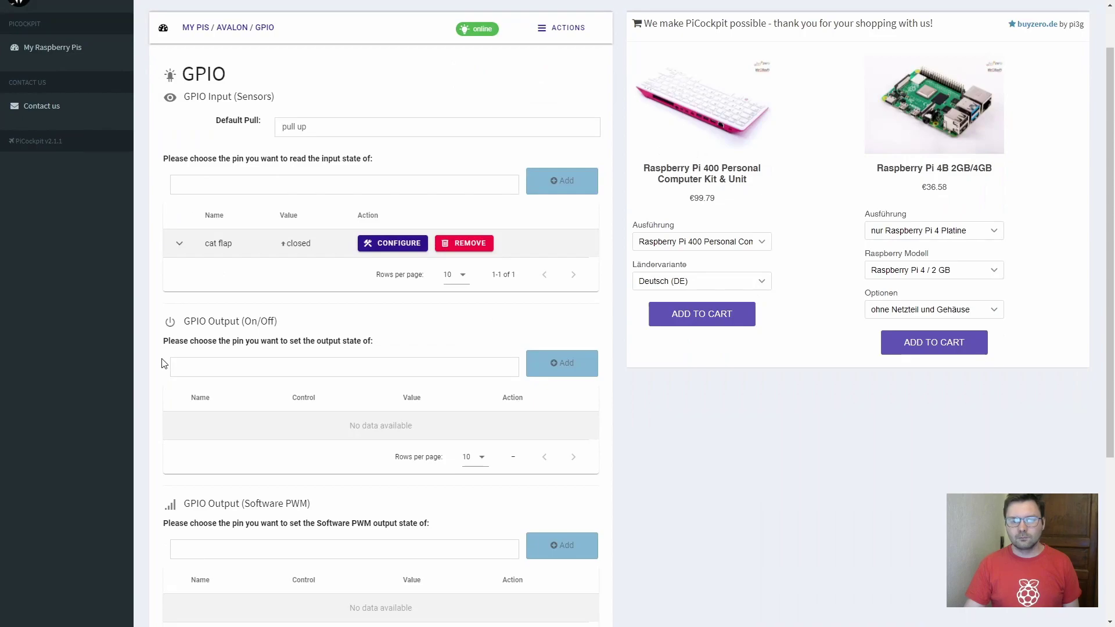
{"action": "left_click", "coordinate": [192, 375]}
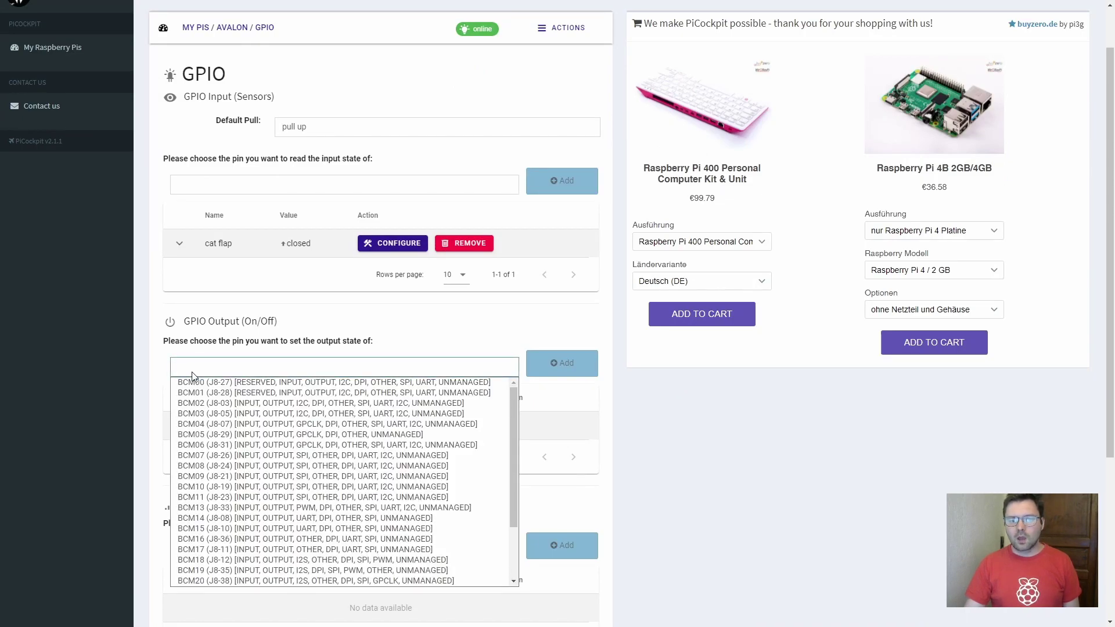
{"action": "left_click", "coordinate": [266, 453]}
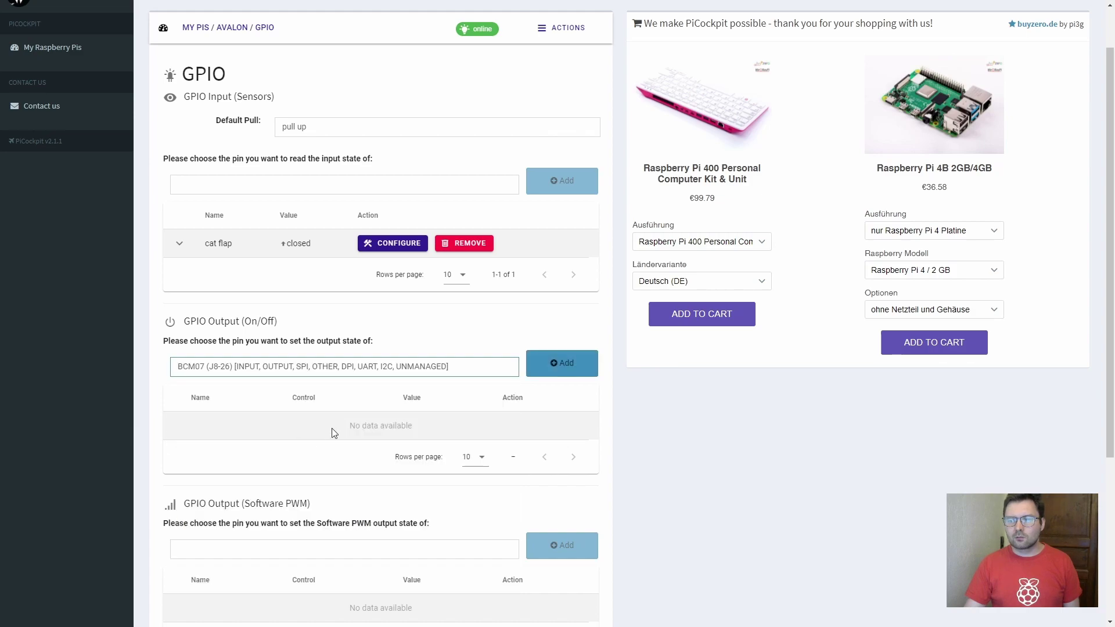
{"action": "left_click", "coordinate": [563, 365]}
{"action": "left_click", "coordinate": [268, 430]}
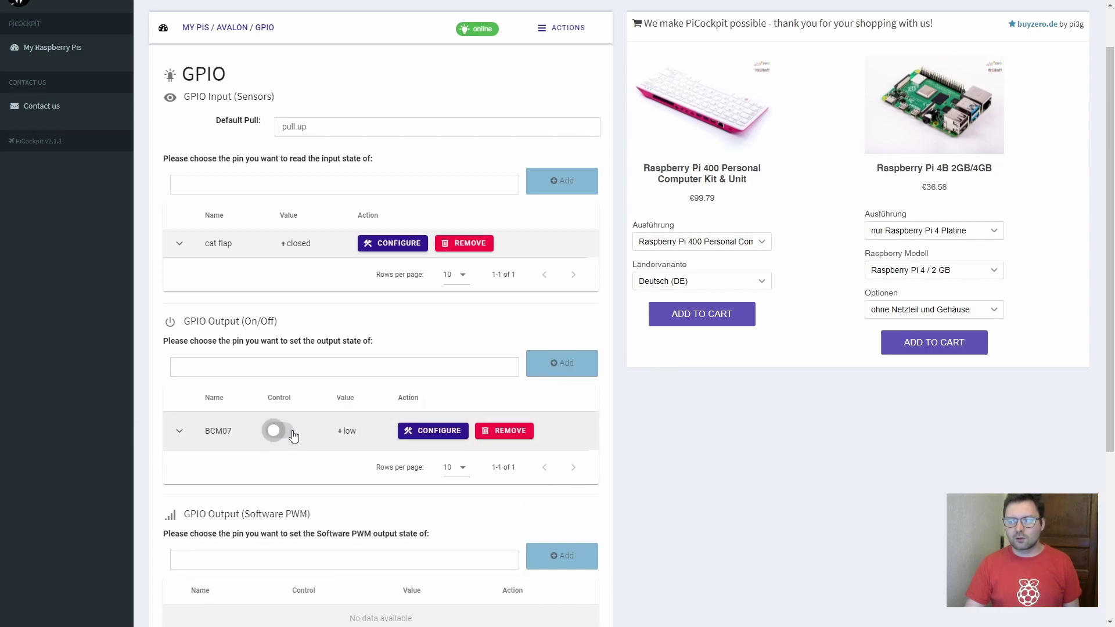
{"action": "left_click", "coordinate": [280, 431]}
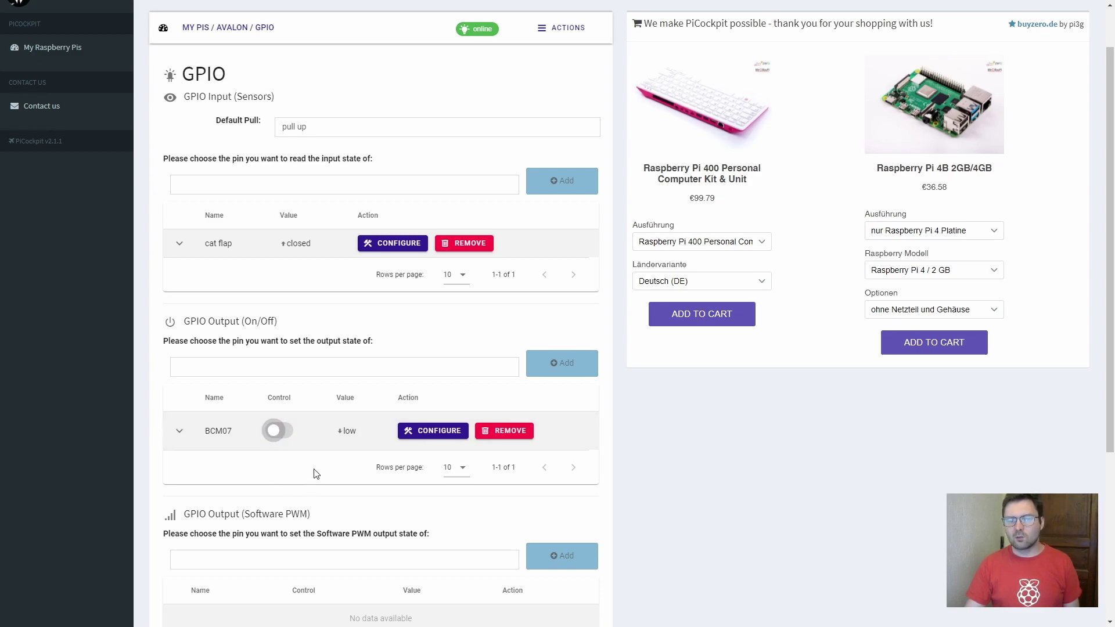
{"action": "left_click", "coordinate": [511, 432]}
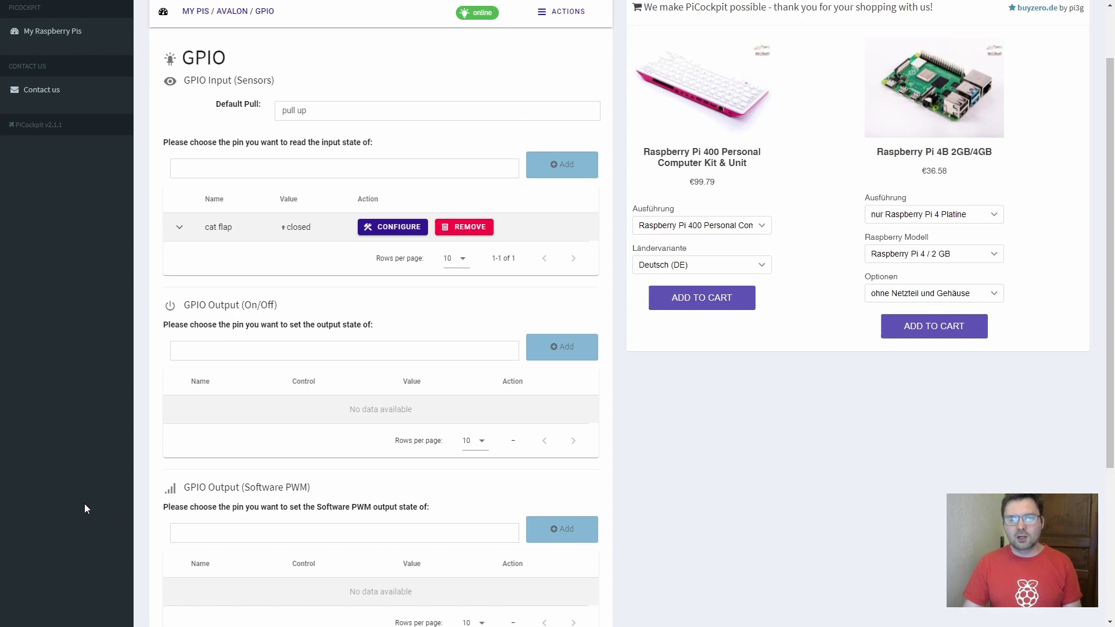
Add a software PWM output on BCM17 and set its level to 34 %.
{"action": "left_click", "coordinate": [204, 535]}
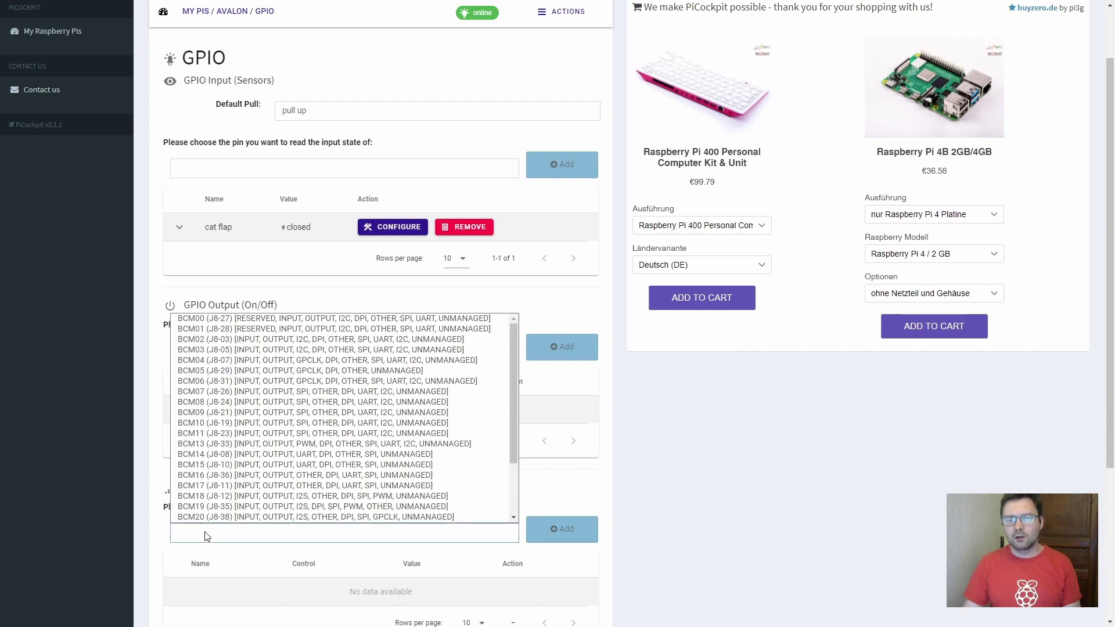
{"action": "scroll", "coordinate": [241, 475], "scroll_direction": "down", "scroll_amount": 1}
{"action": "left_click", "coordinate": [242, 475]}
{"action": "left_click", "coordinate": [565, 540]}
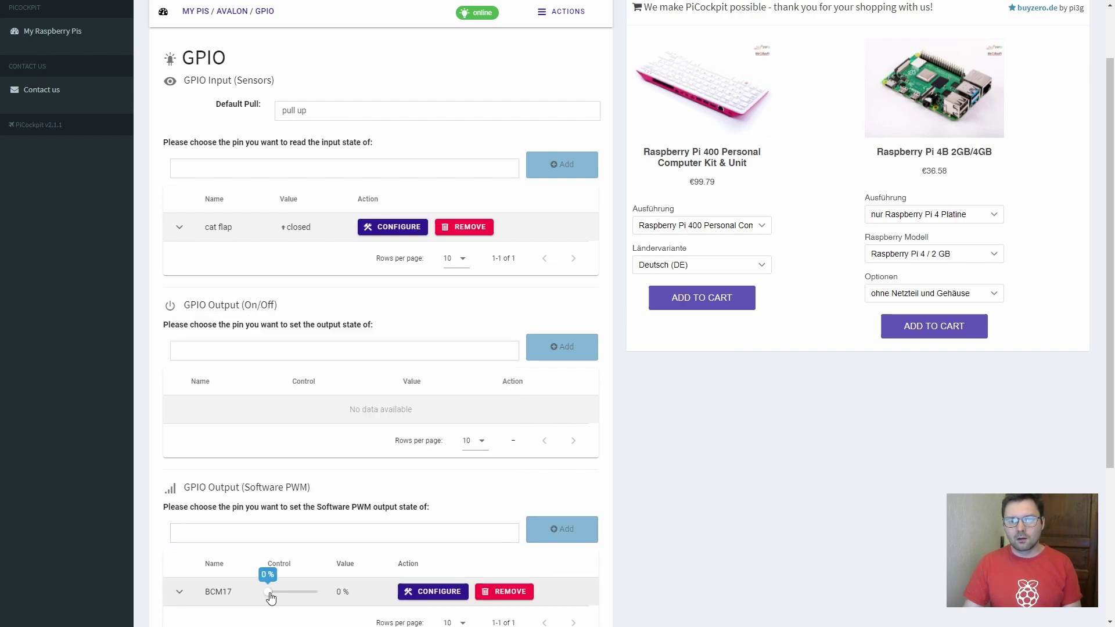
{"action": "left_click_drag", "start_coordinate": [270, 598], "coordinate": [295, 597]}
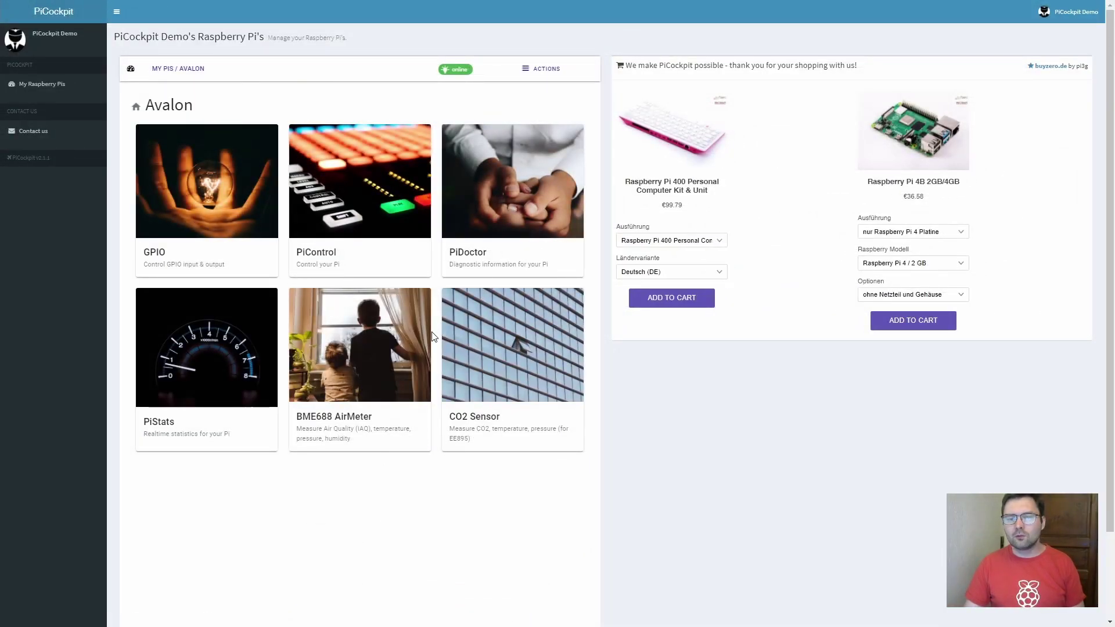
{"action": "left_click", "coordinate": [351, 323]}
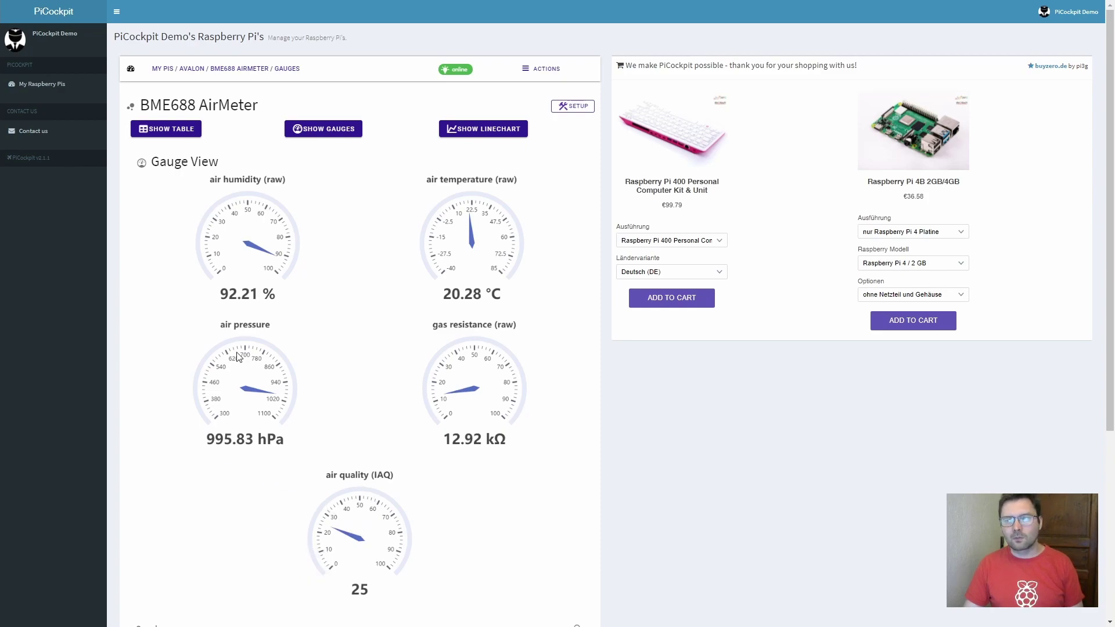
{"action": "left_click", "coordinate": [498, 128]}
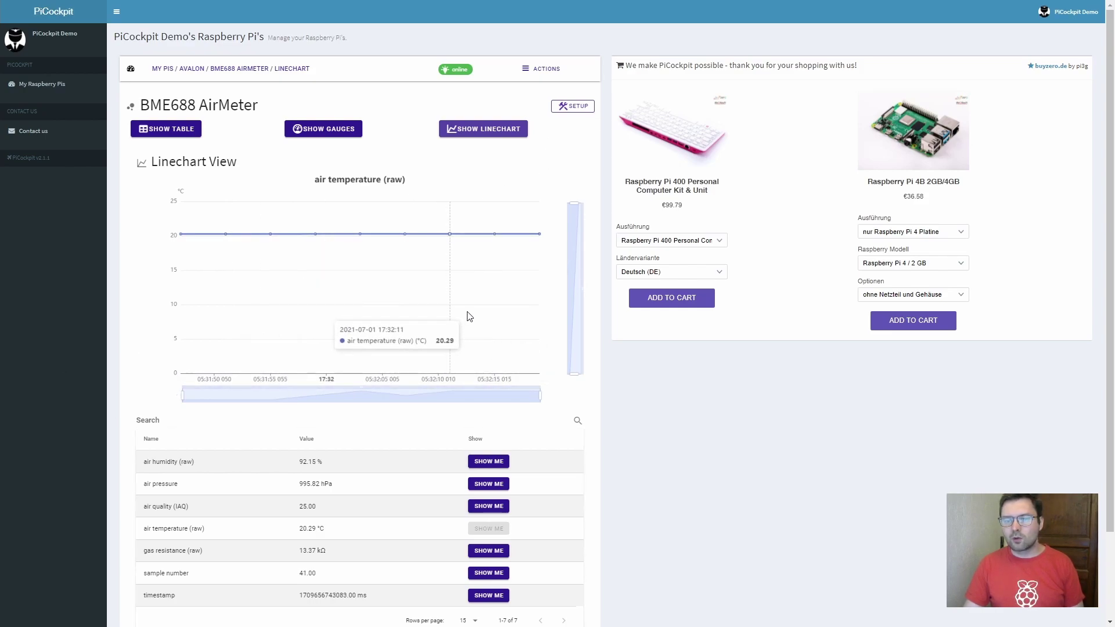
{"action": "left_click", "coordinate": [574, 106]}
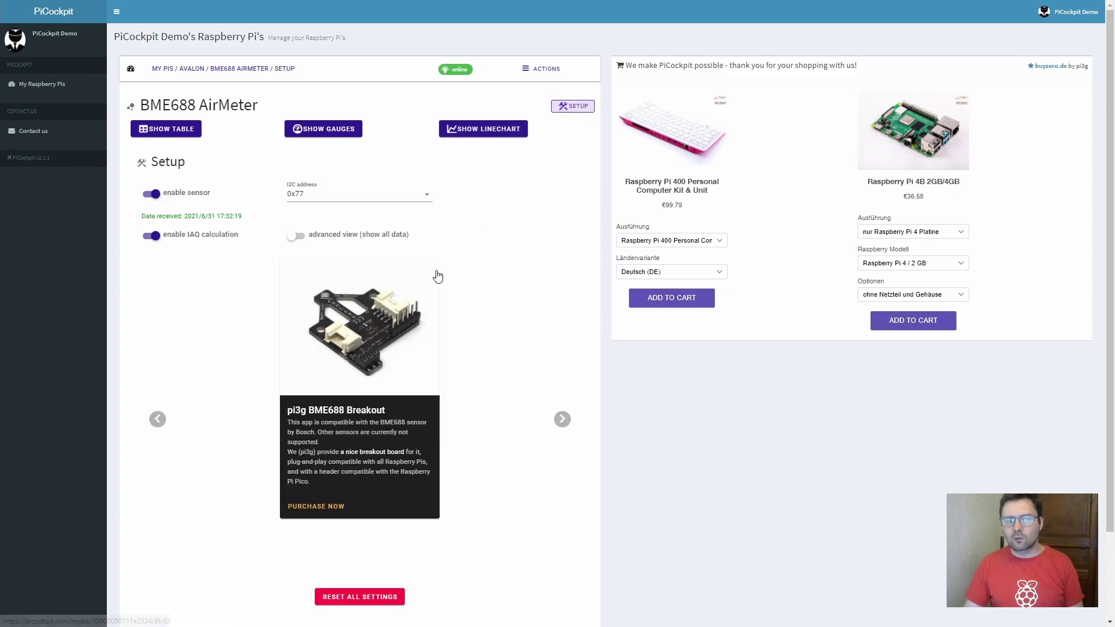
{"action": "left_click", "coordinate": [562, 421]}
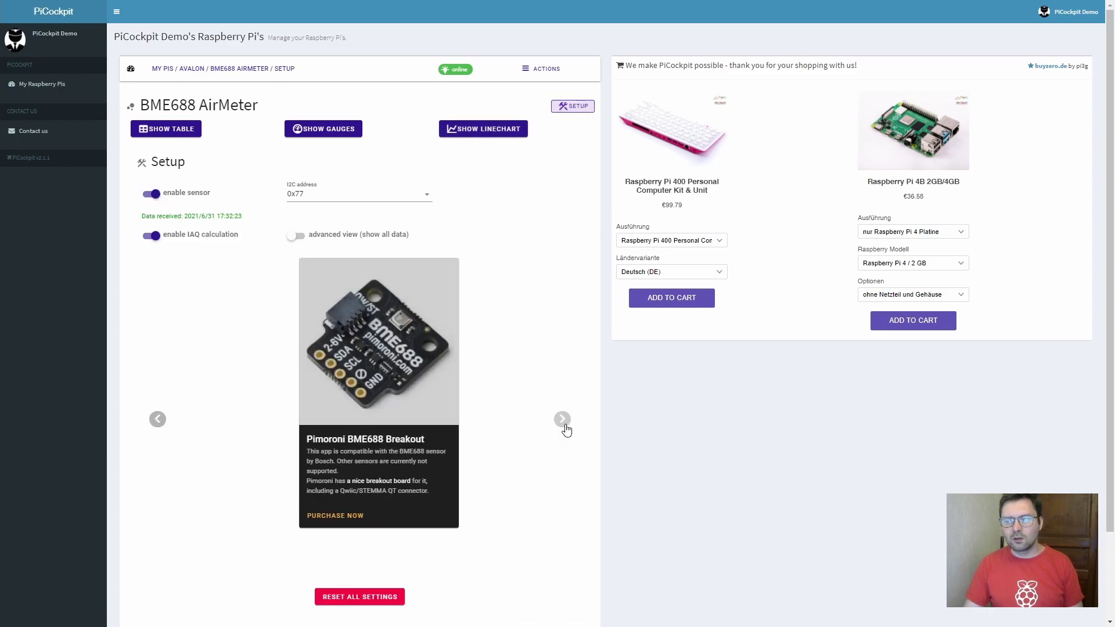
{"action": "left_click", "coordinate": [158, 420]}
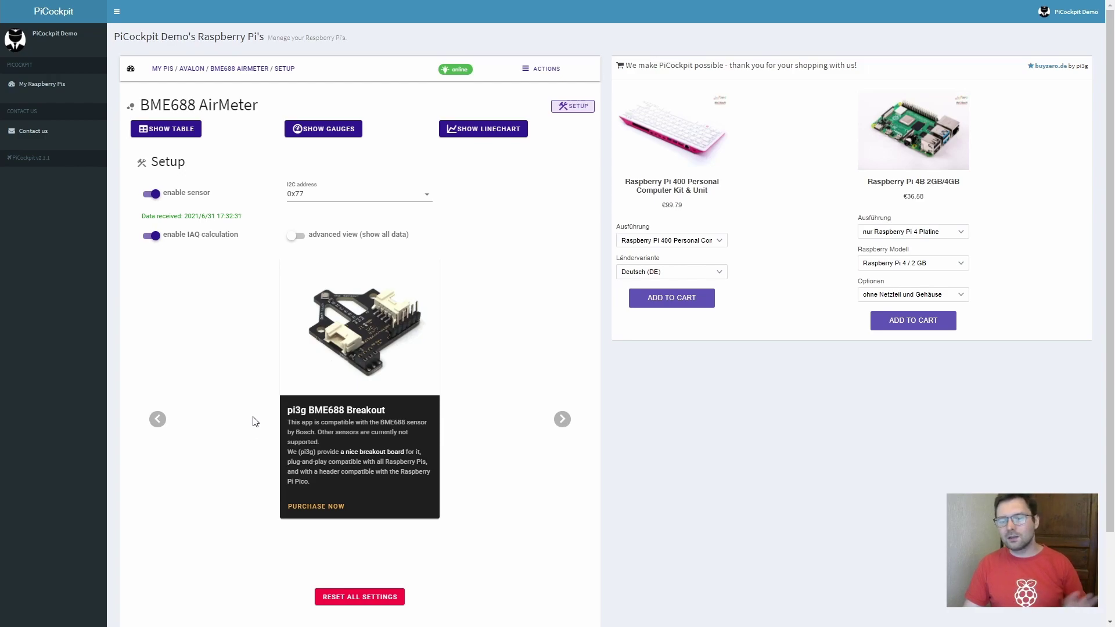
{"action": "left_click", "coordinate": [191, 69]}
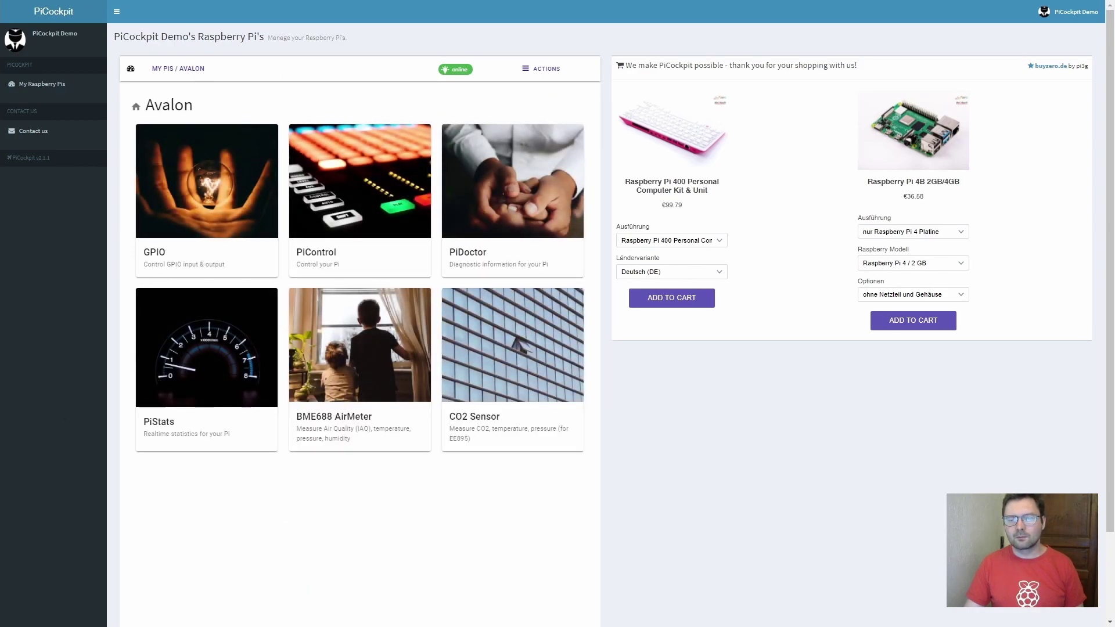
{"action": "left_click", "coordinate": [495, 342]}
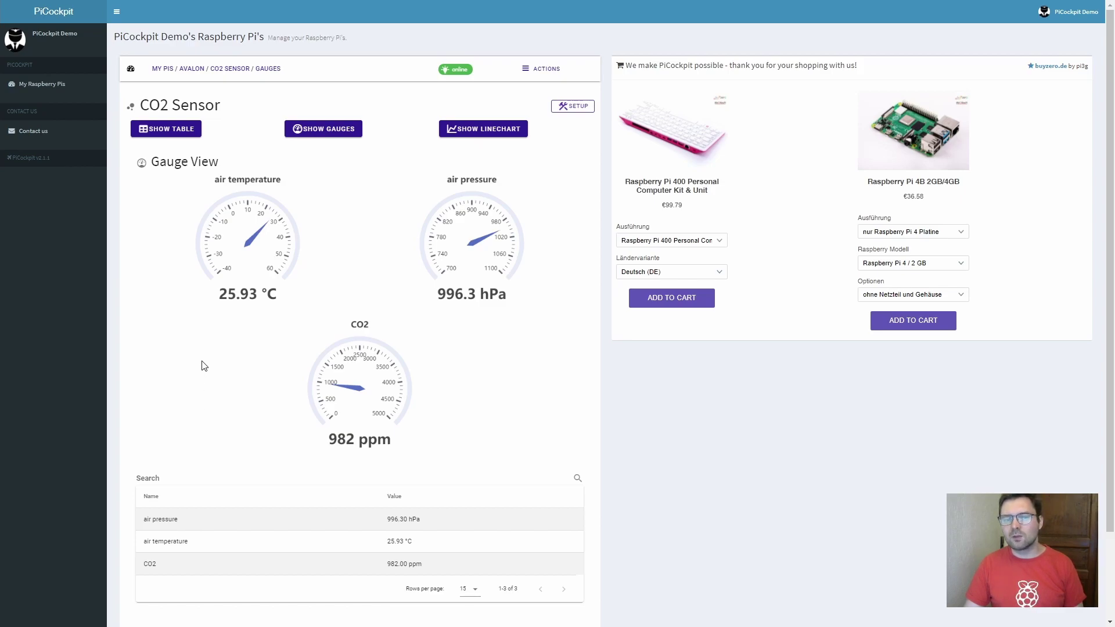
{"action": "left_click", "coordinate": [575, 106]}
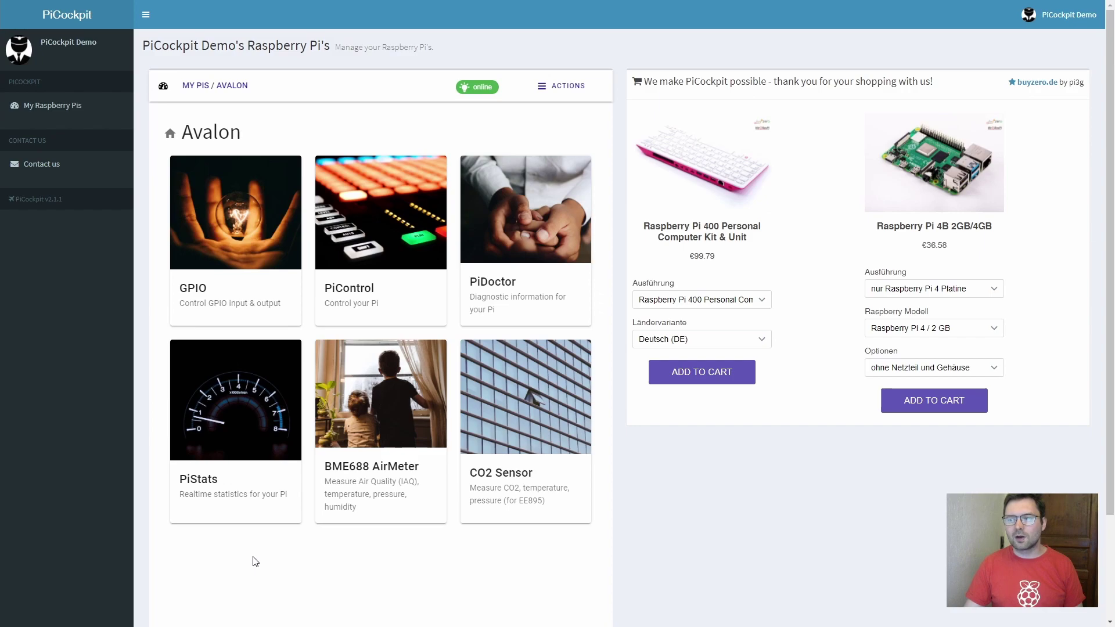
{"action": "left_click", "coordinate": [380, 244]}
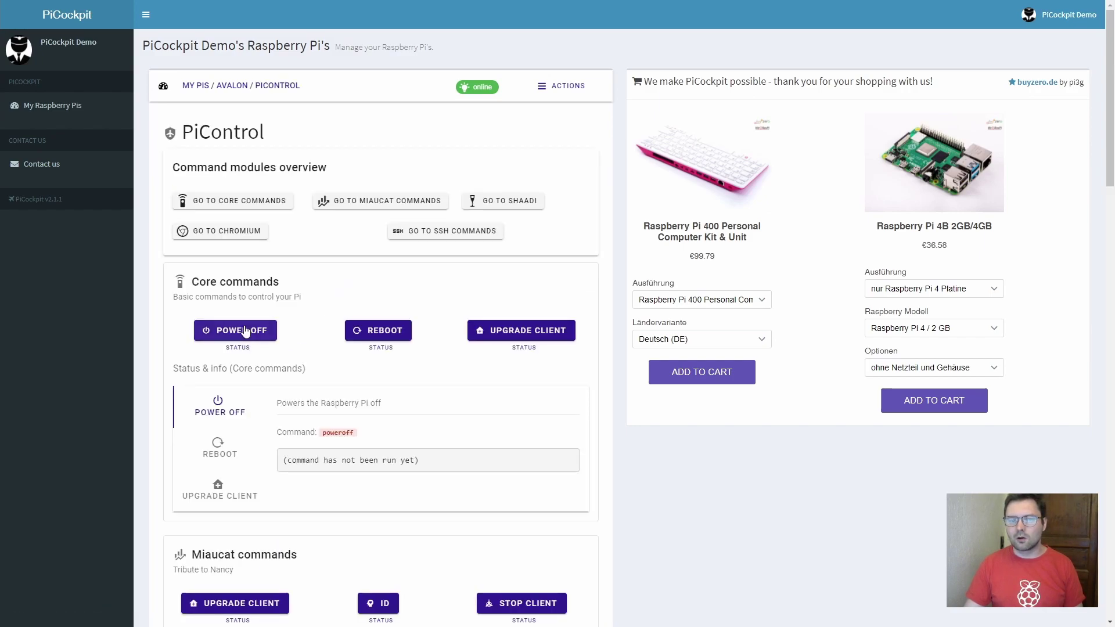
Power off the Pi named Avalon from PiControl's Core commands and confirm the shutdown.
{"action": "left_click", "coordinate": [245, 330]}
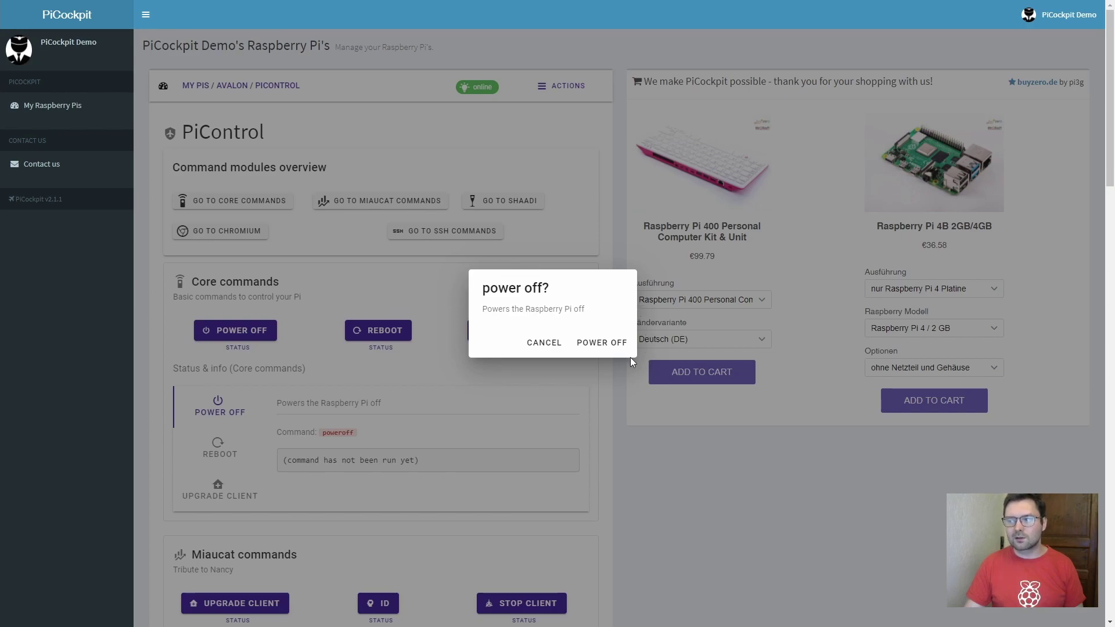
{"action": "left_click", "coordinate": [590, 346]}
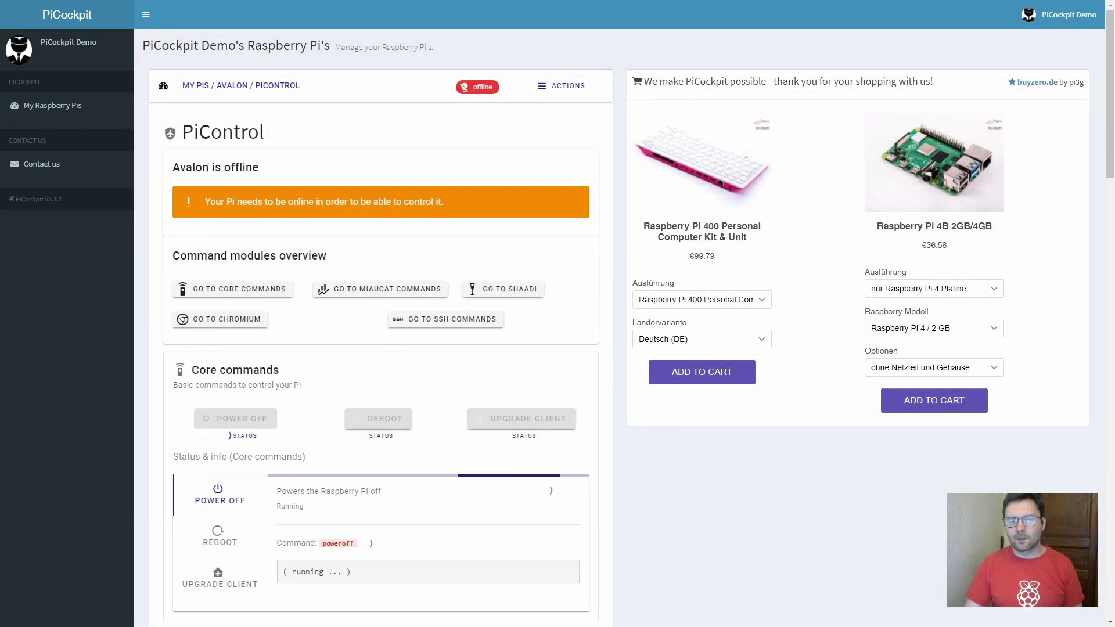